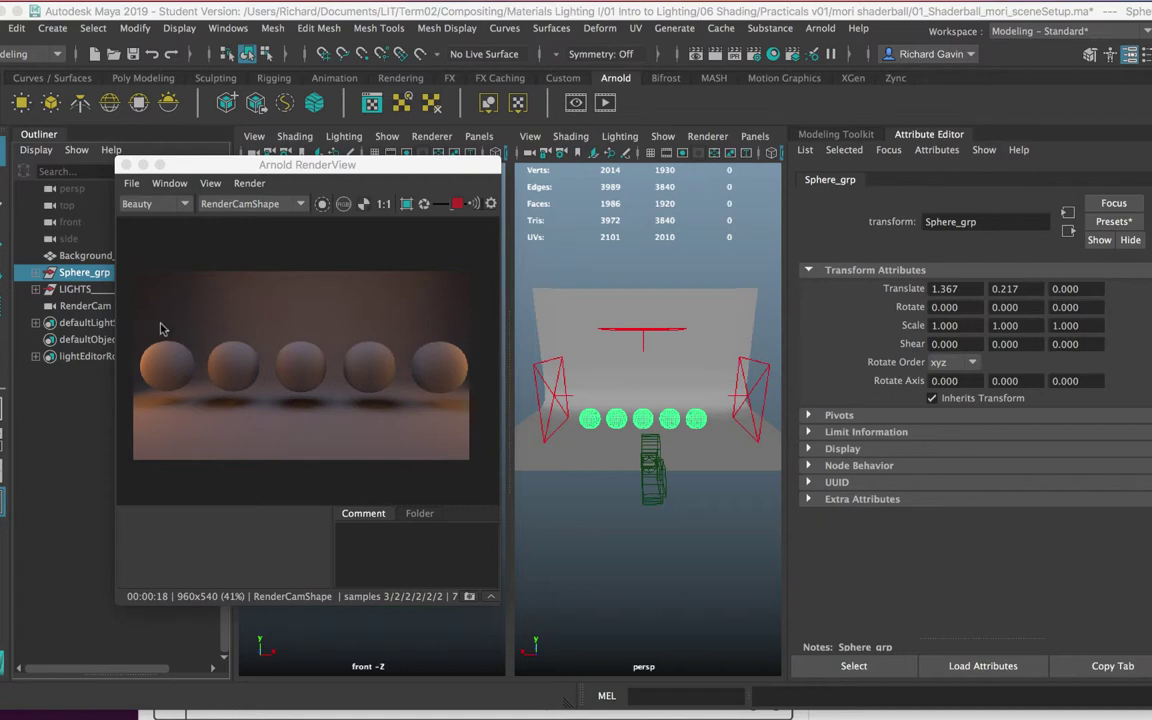
Move the render view aside, then inspect Background_geo, Sphere_grp and the LIGHTS group in the Outliner.
drag(179, 165, 224, 168)
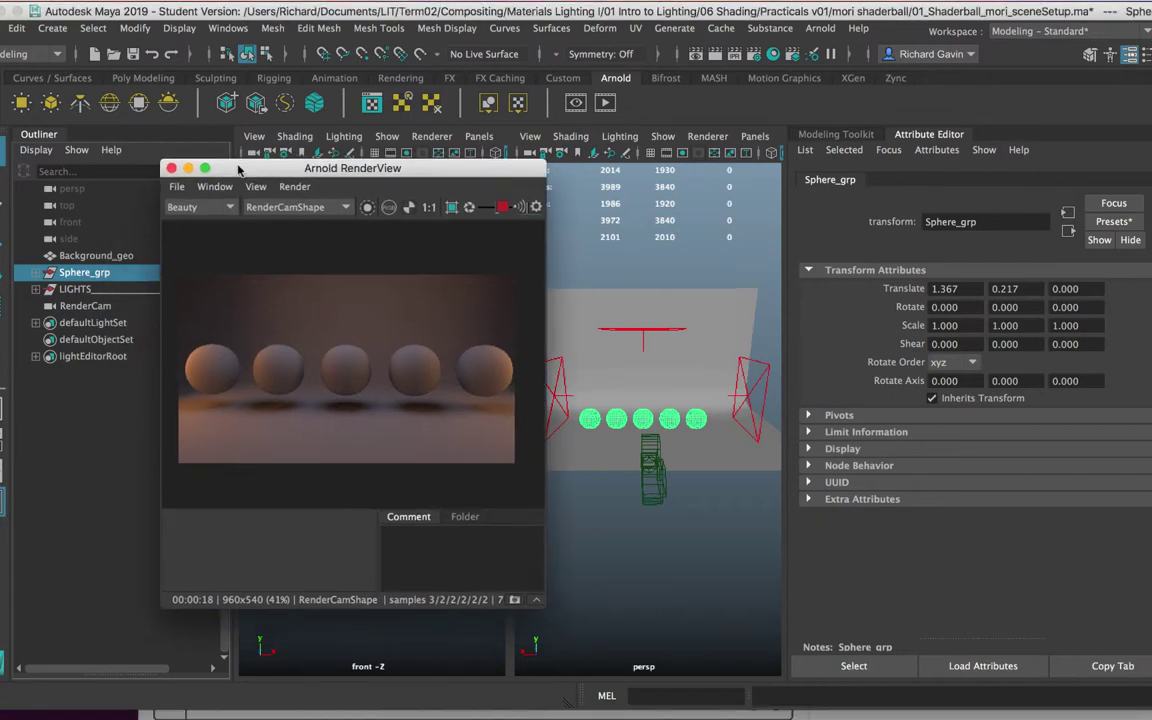
click(93, 257)
click(88, 276)
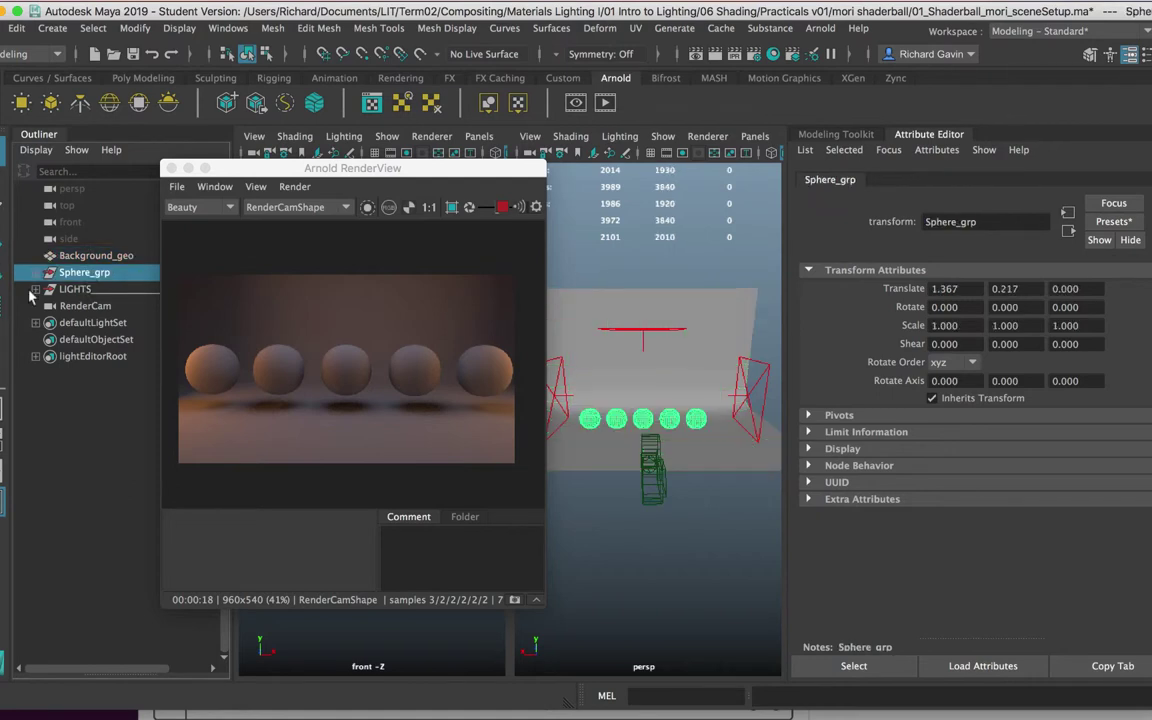
click(35, 289)
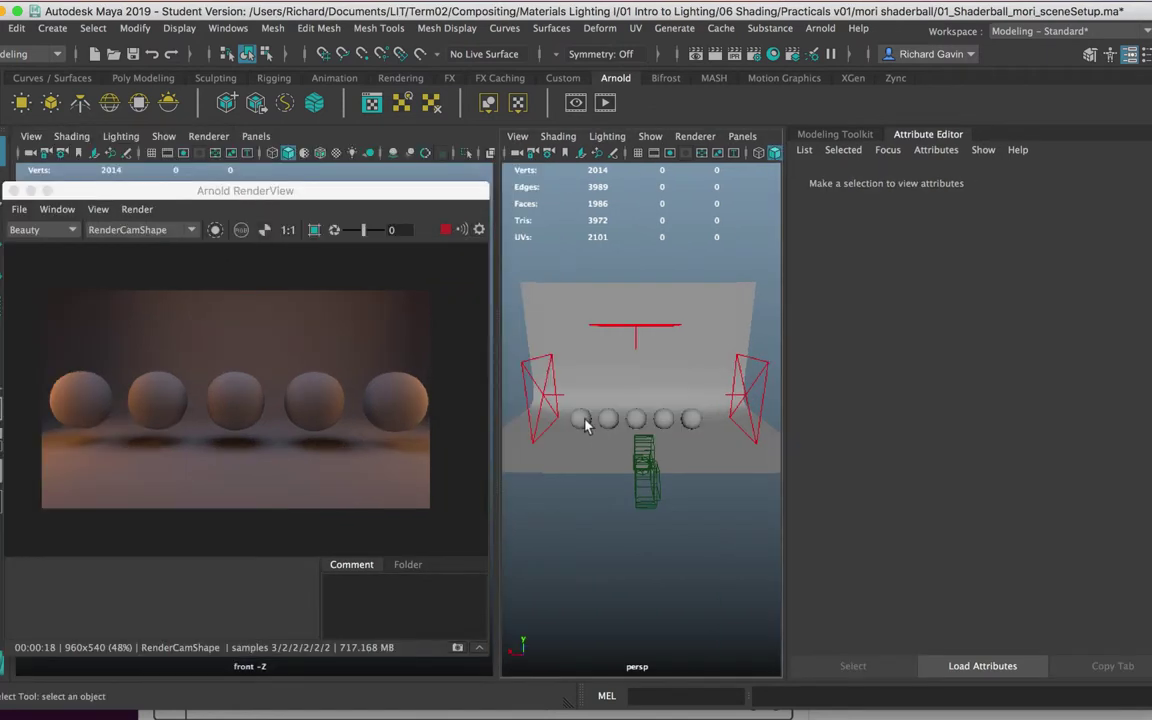
Assign a new Arnold aiStandardSurface material to sphere_geo1, the leftmost sphere.
click(584, 422)
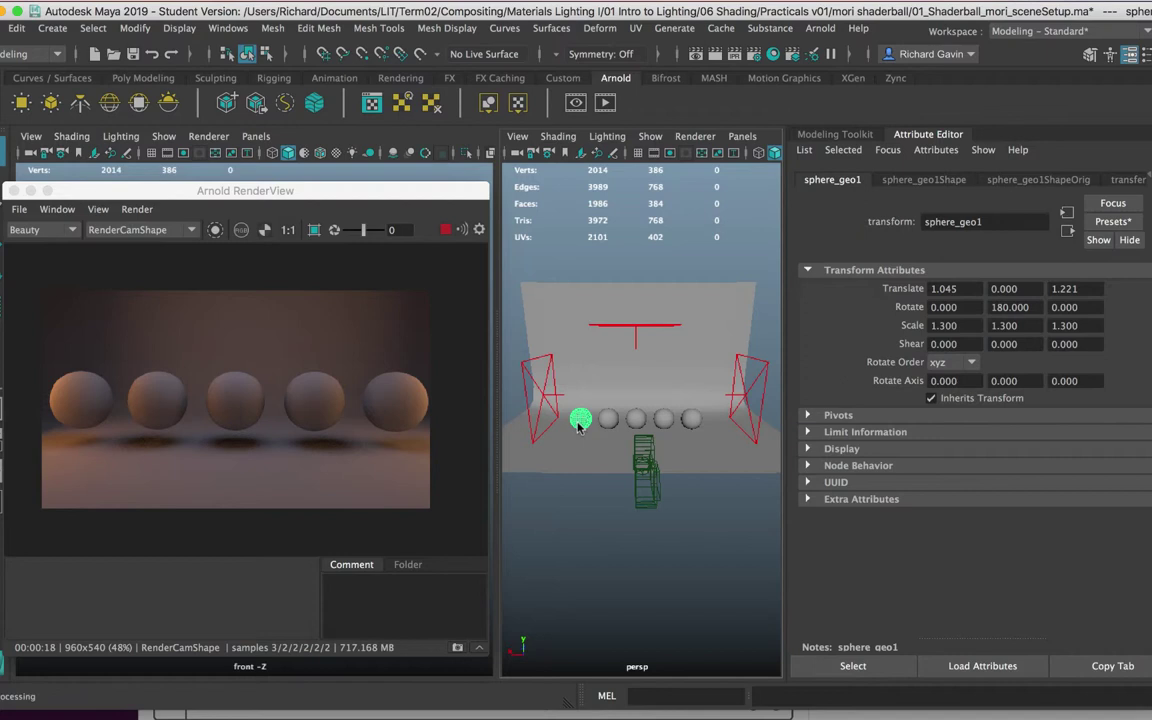
right_drag(580, 425, 618, 690)
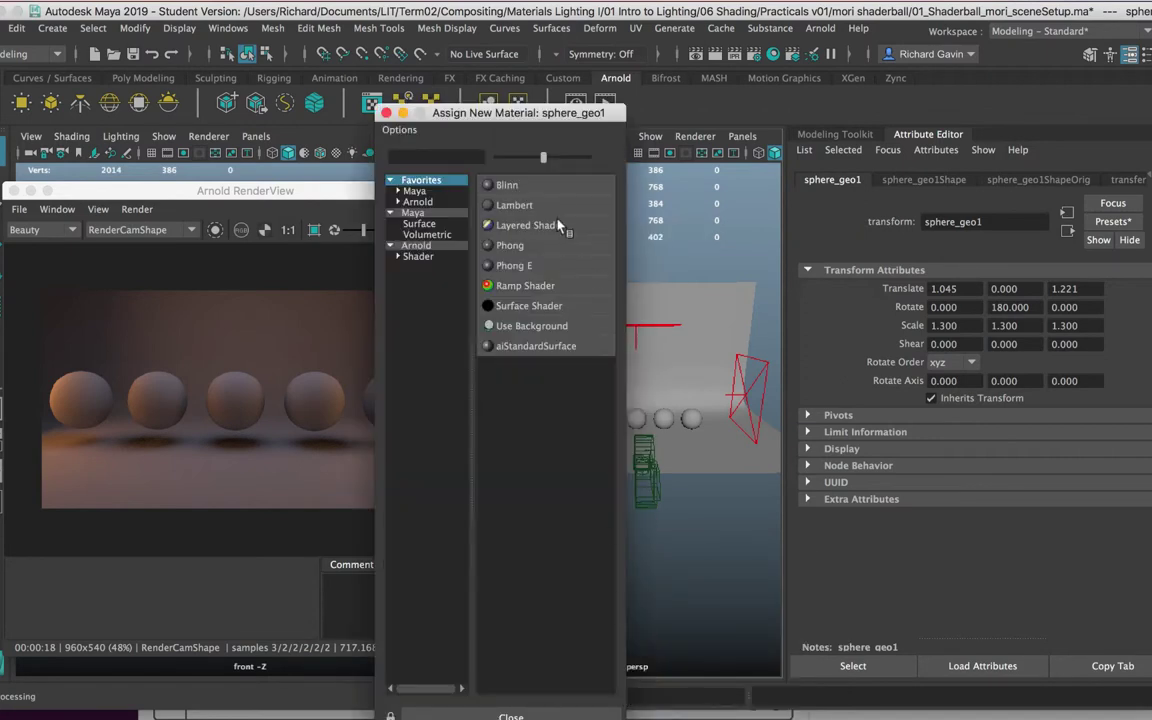
click(418, 247)
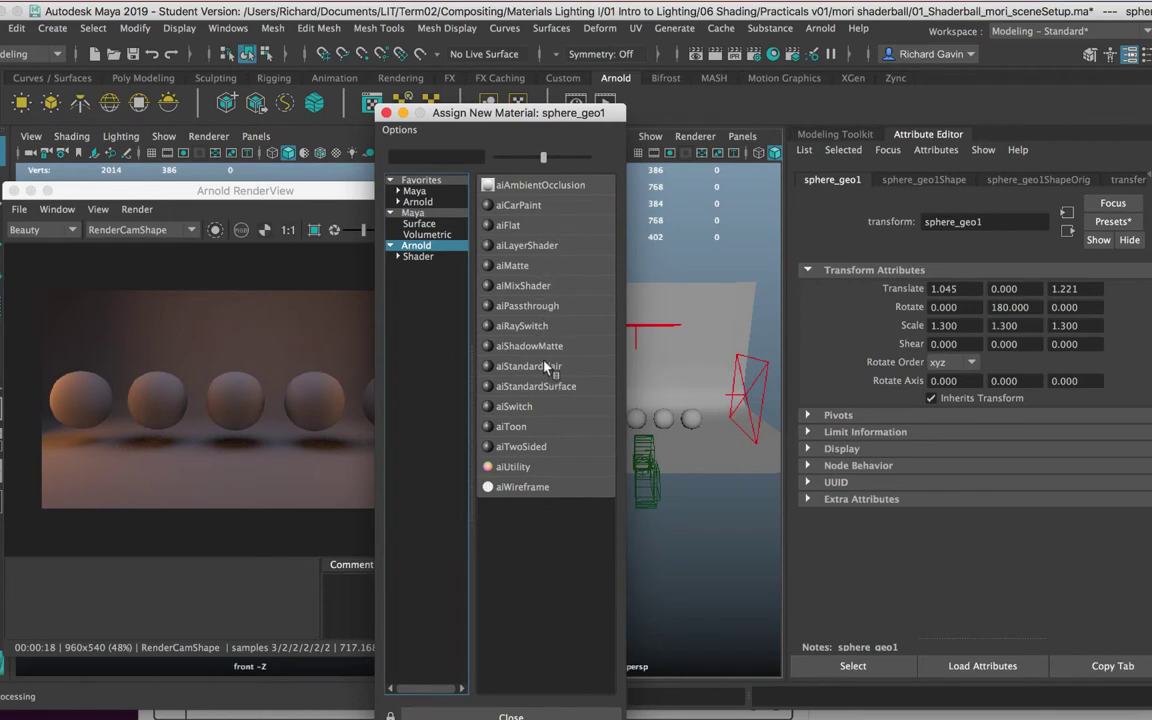
click(530, 393)
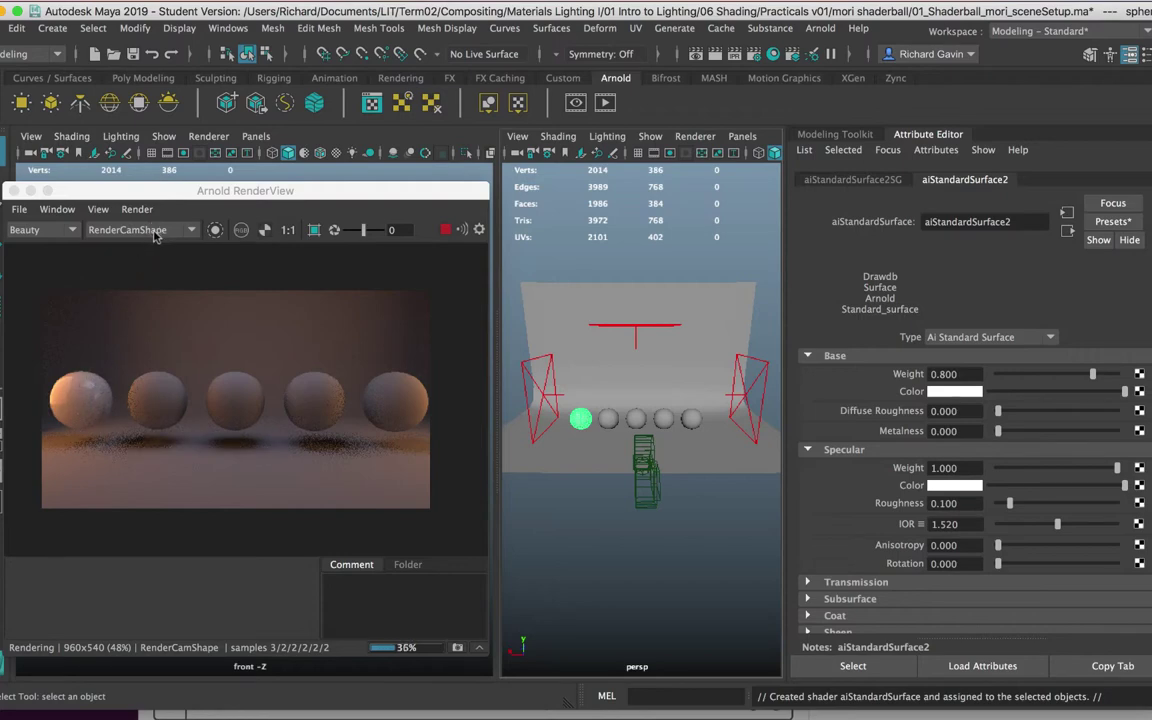
Limit the Arnold render to a crop region drawn around the left spheres.
click(313, 230)
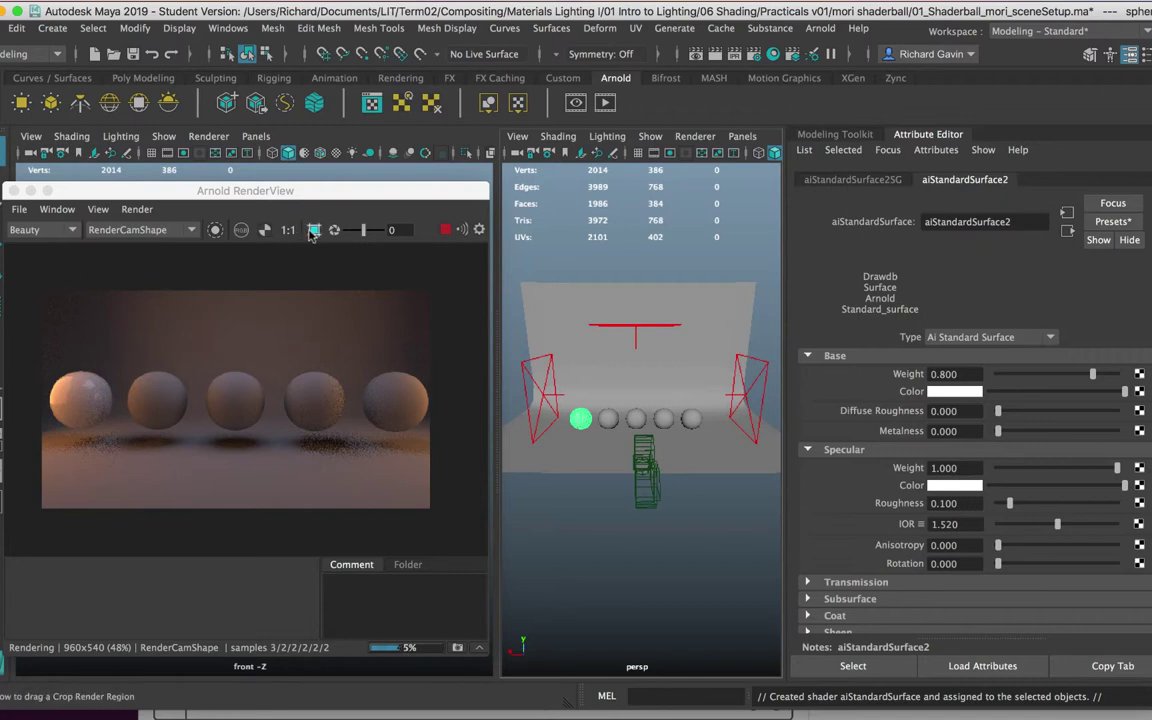
click(313, 231)
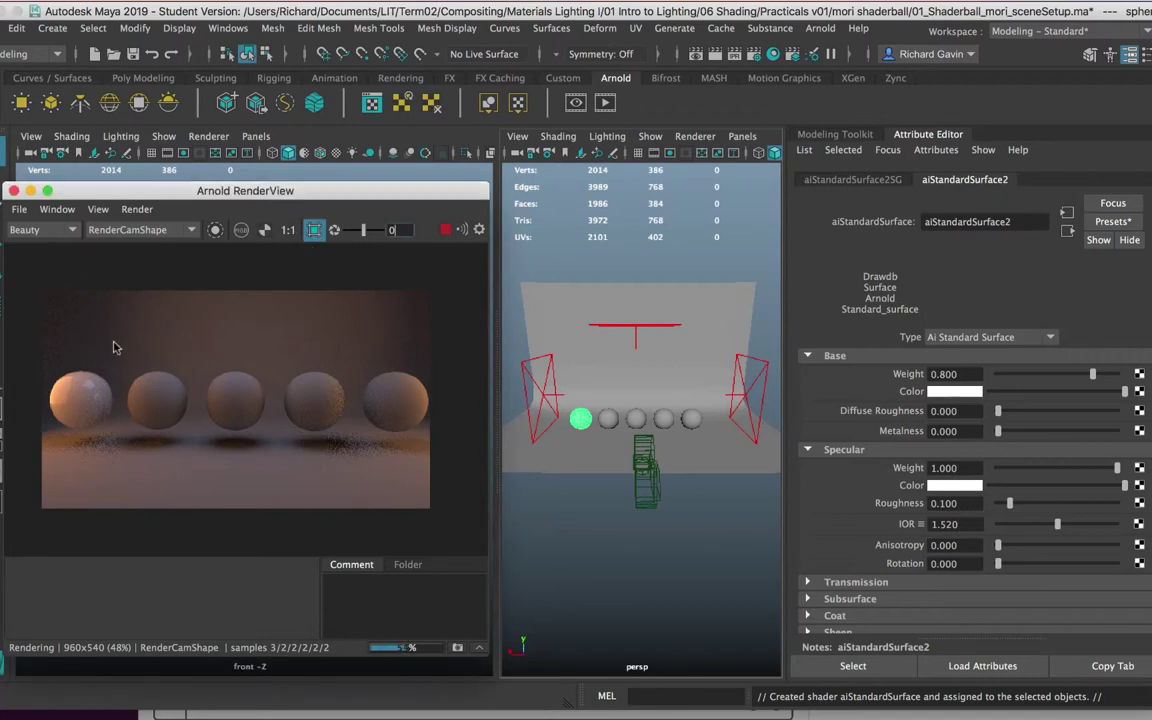
mouse_move(46, 357)
mouse_down()
mouse_move(118, 401)
mouse_move(272, 455)
mouse_up()
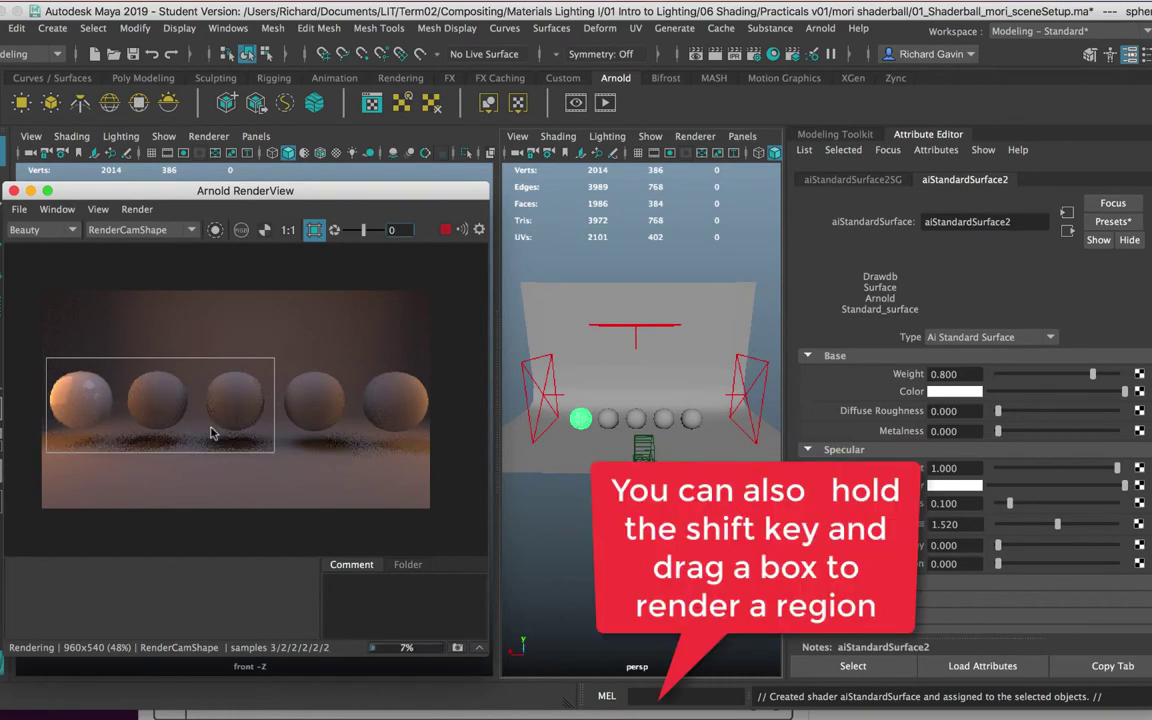
From the second sphere's Assign New Material chooser, add aiStandardSurface to Favorites and close it.
click(607, 420)
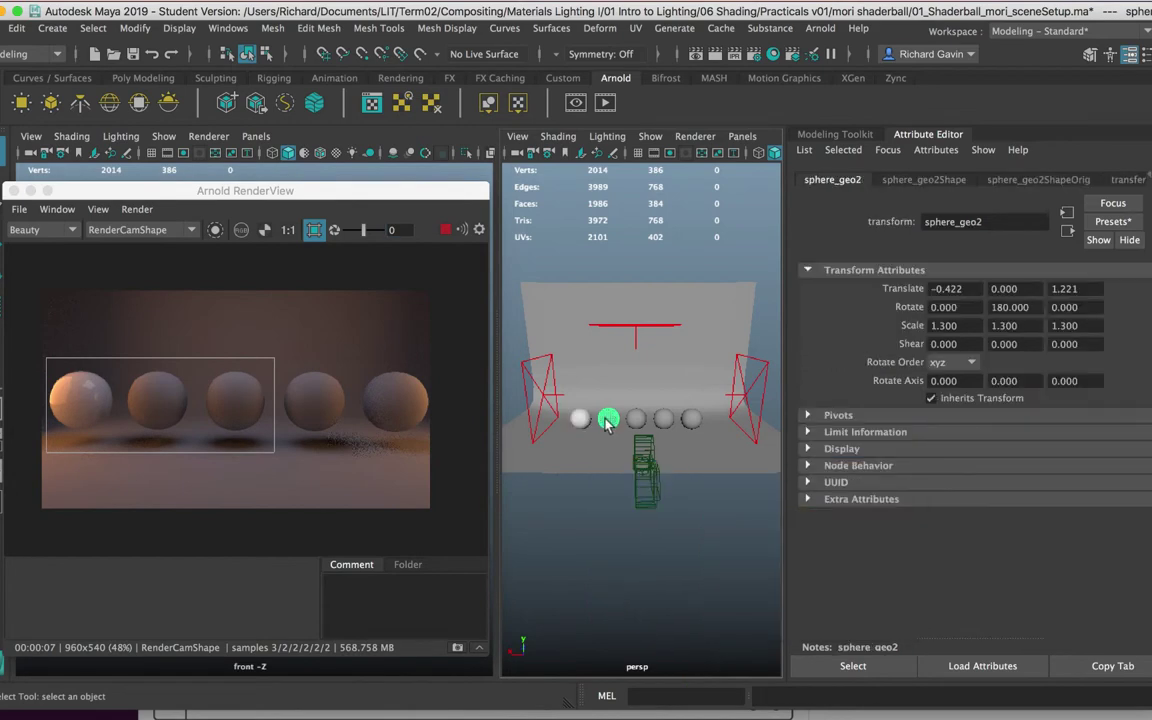
right_drag(607, 420, 636, 688)
click(404, 246)
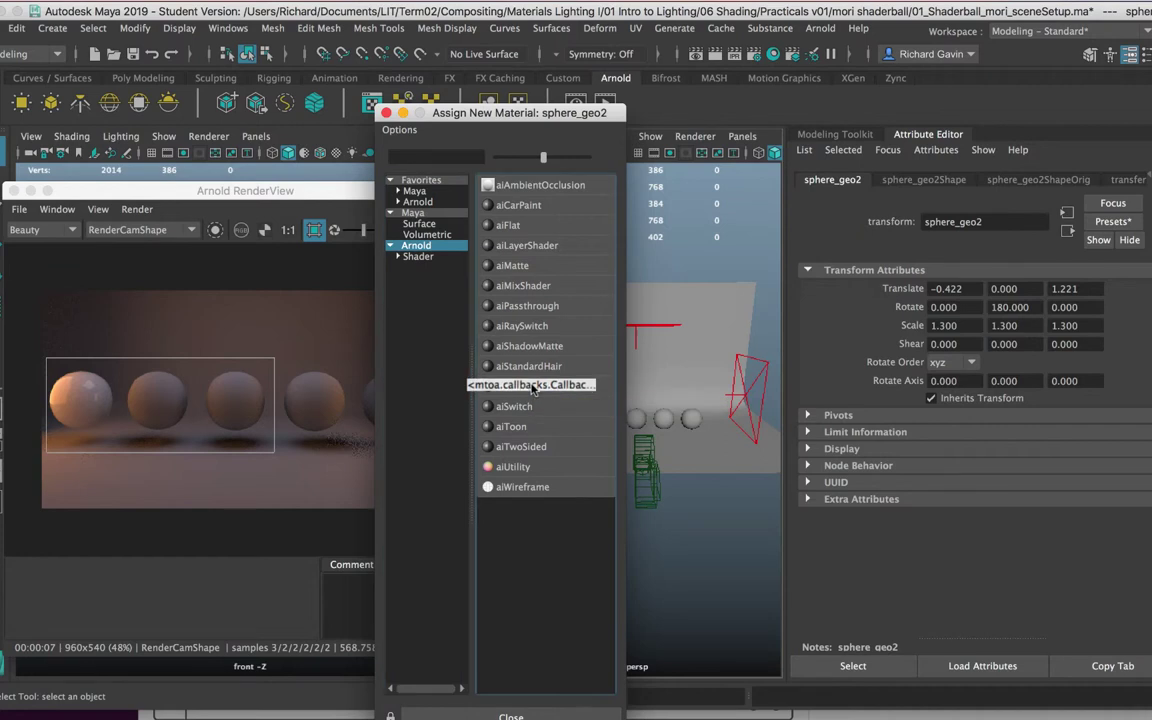
drag(533, 390, 561, 398)
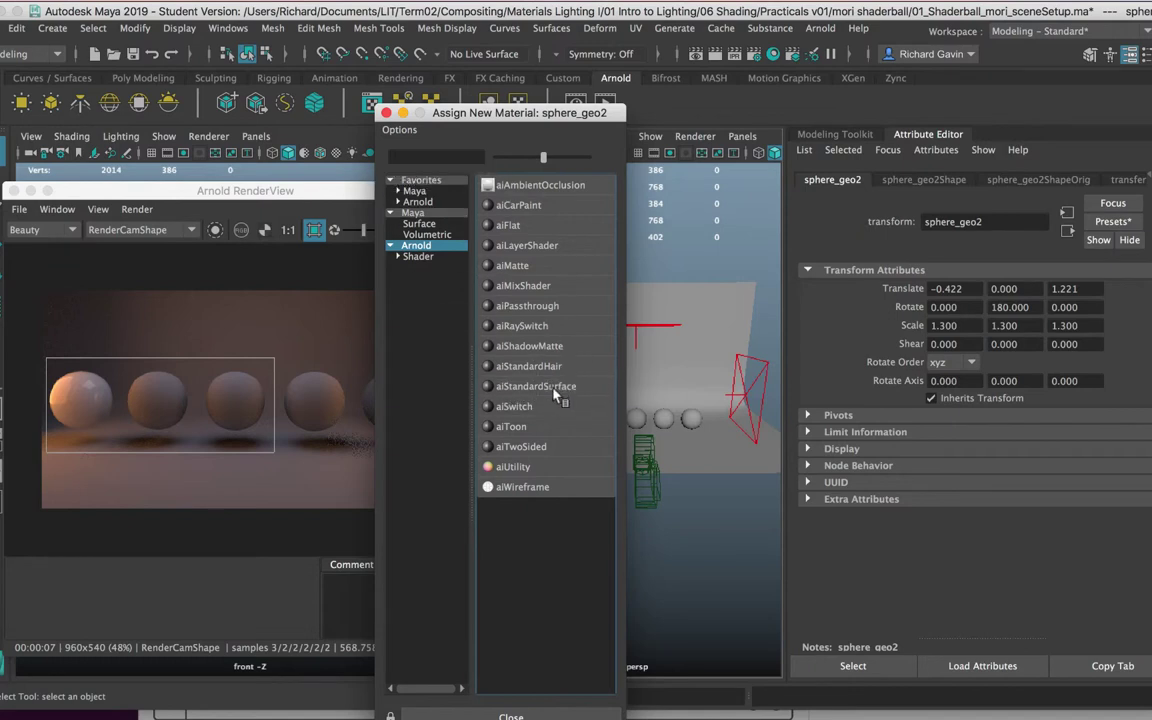
click(398, 202)
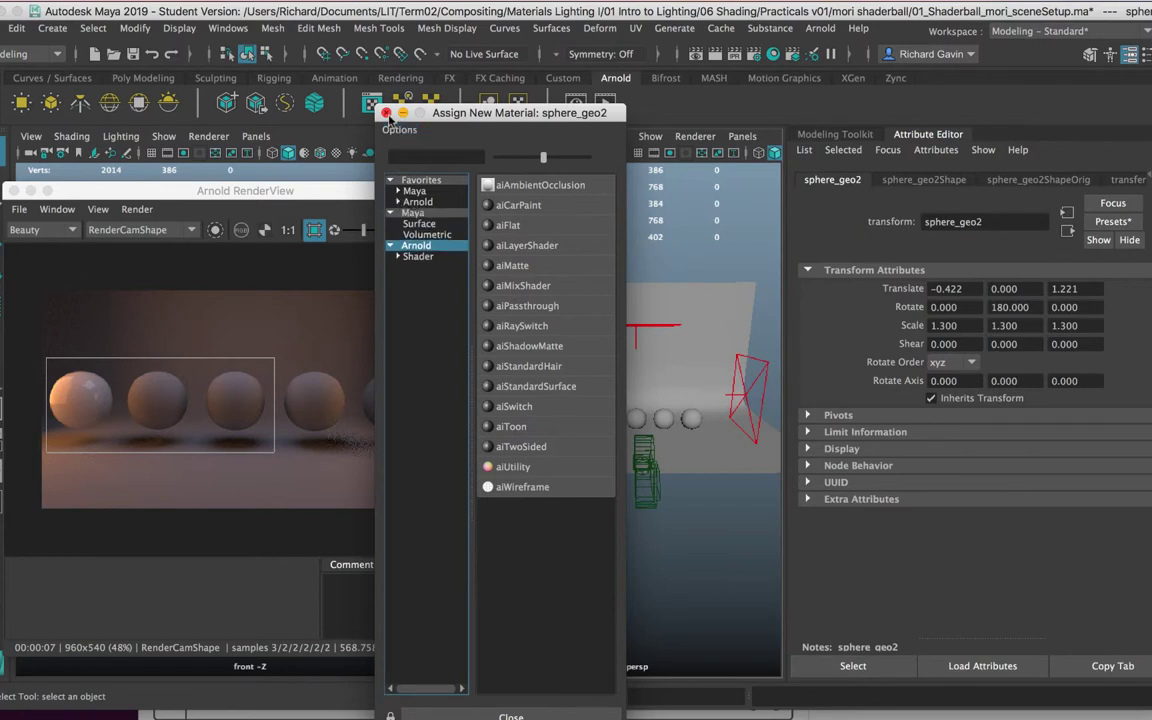
click(386, 113)
Give sphere_geo2 a new aiStandardSurface through Assign Favorite Material in its context menu.
scroll(591, 392, up, 3)
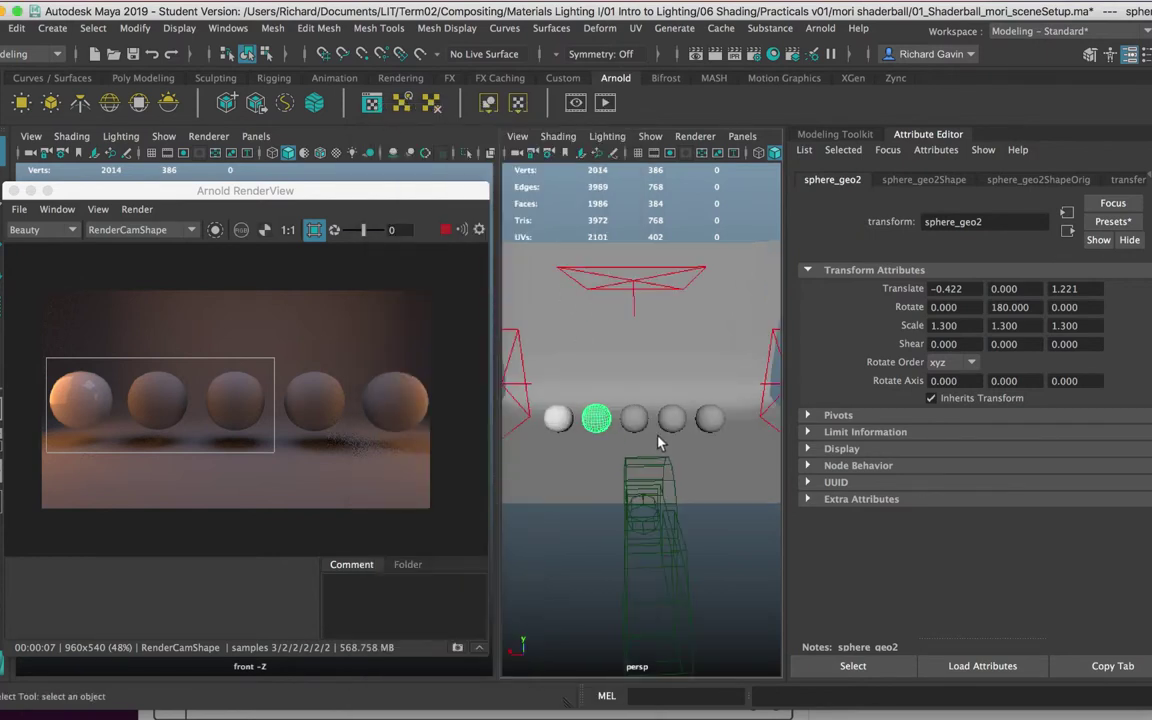
right_click(597, 418)
mouse_move(626, 705)
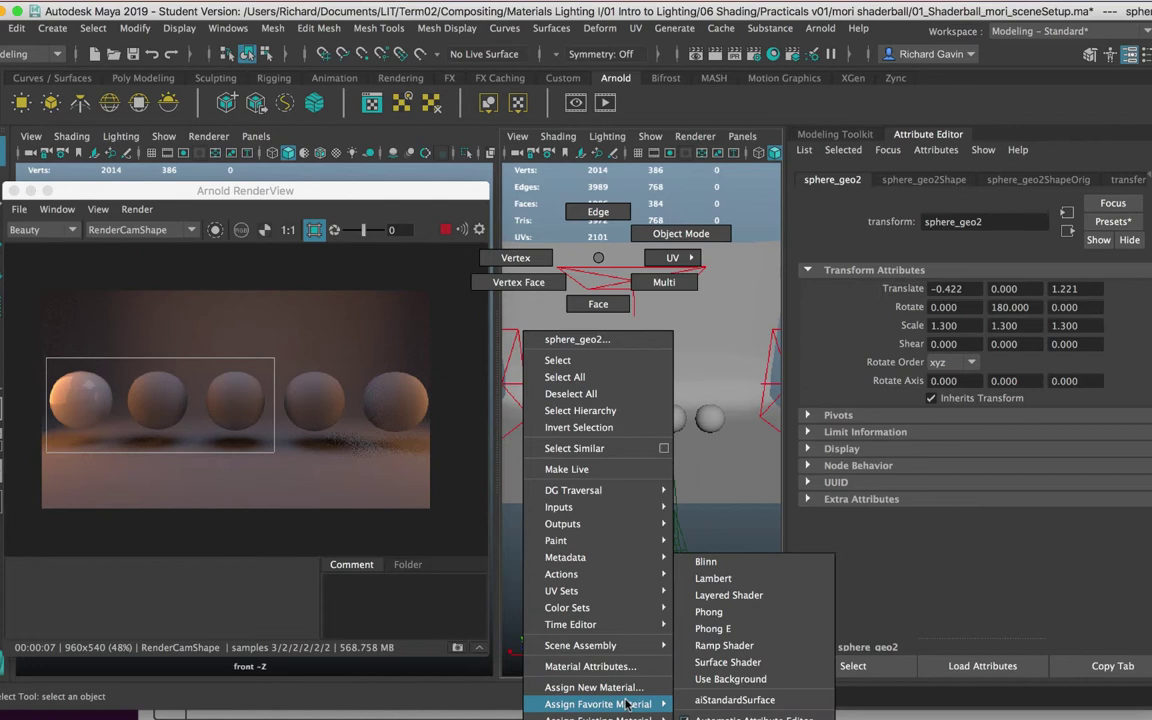
click(734, 700)
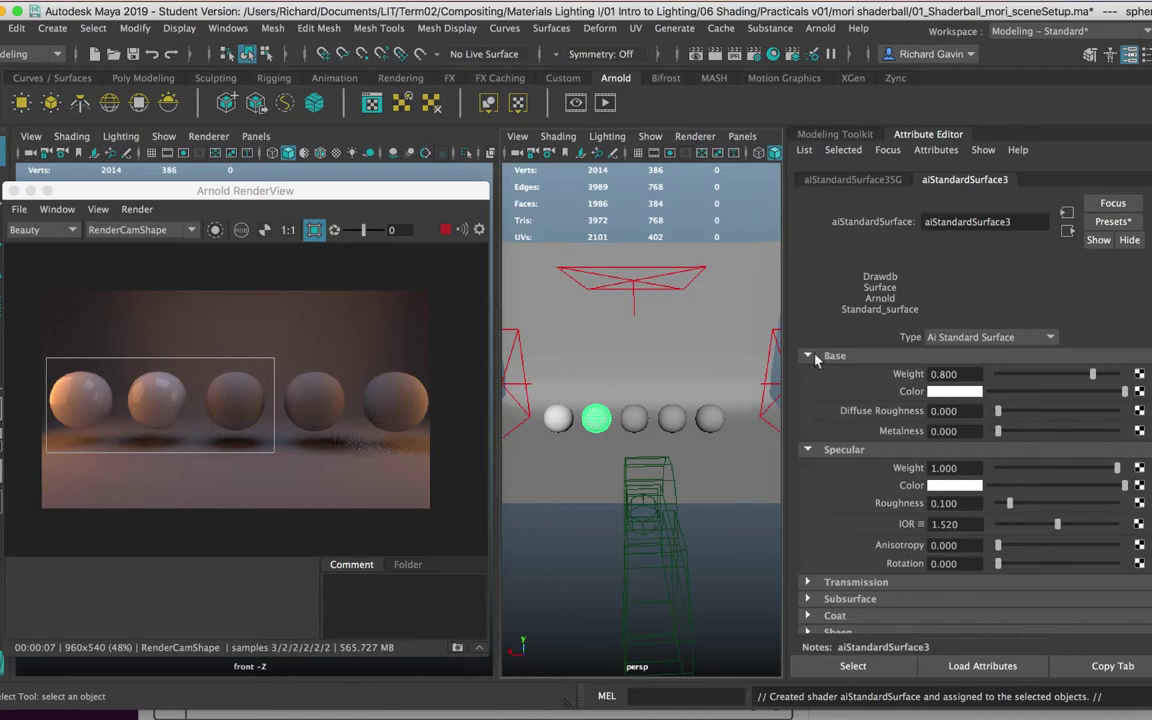
Replace the second sphere's shader with the Chrome preset and try Specular Roughness values, ending at 0.136.
click(1108, 222)
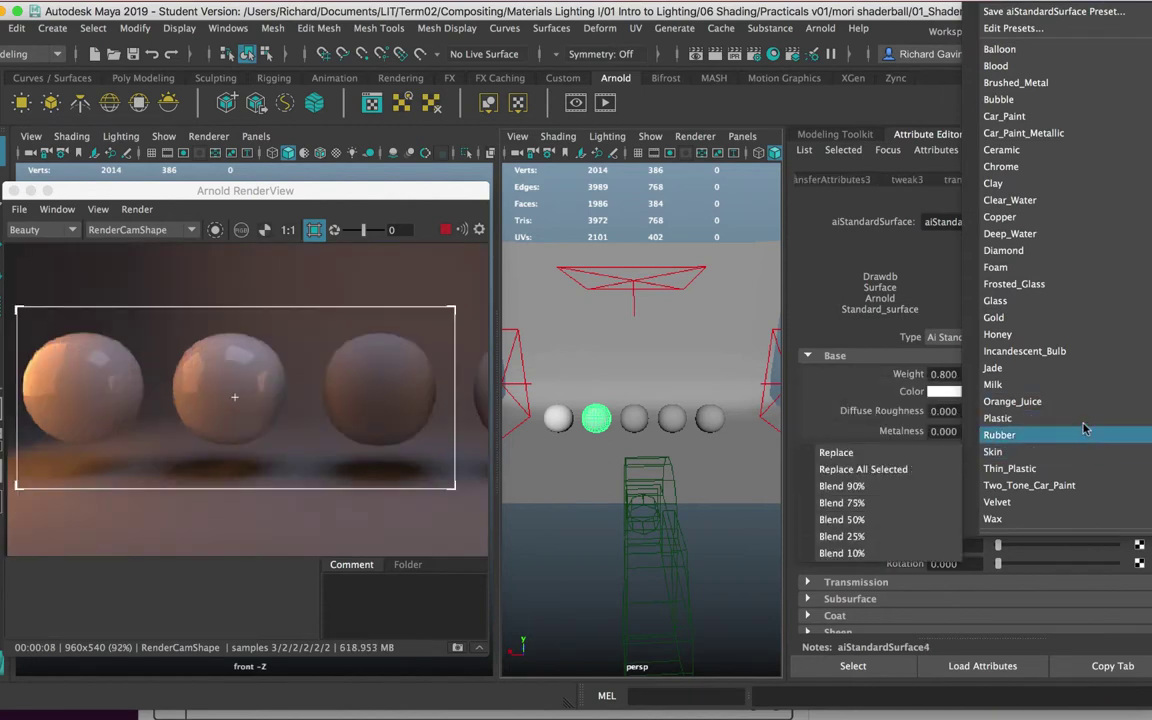
mouse_move(1047, 138)
mouse_move(1045, 176)
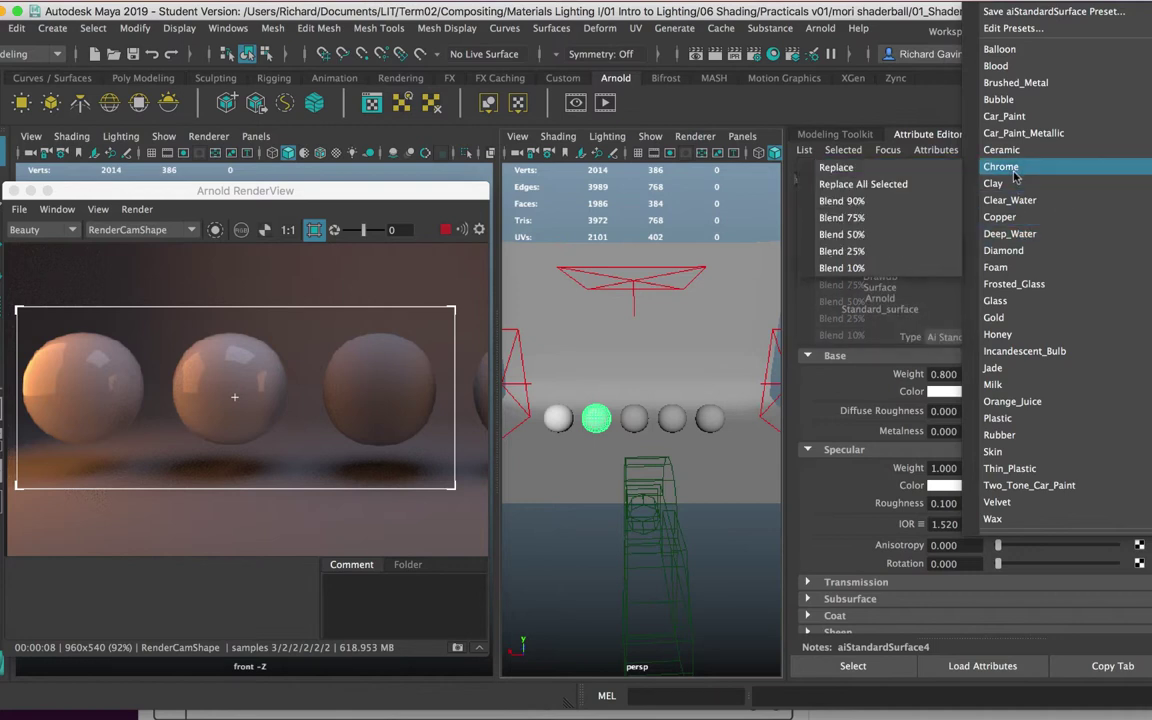
click(894, 172)
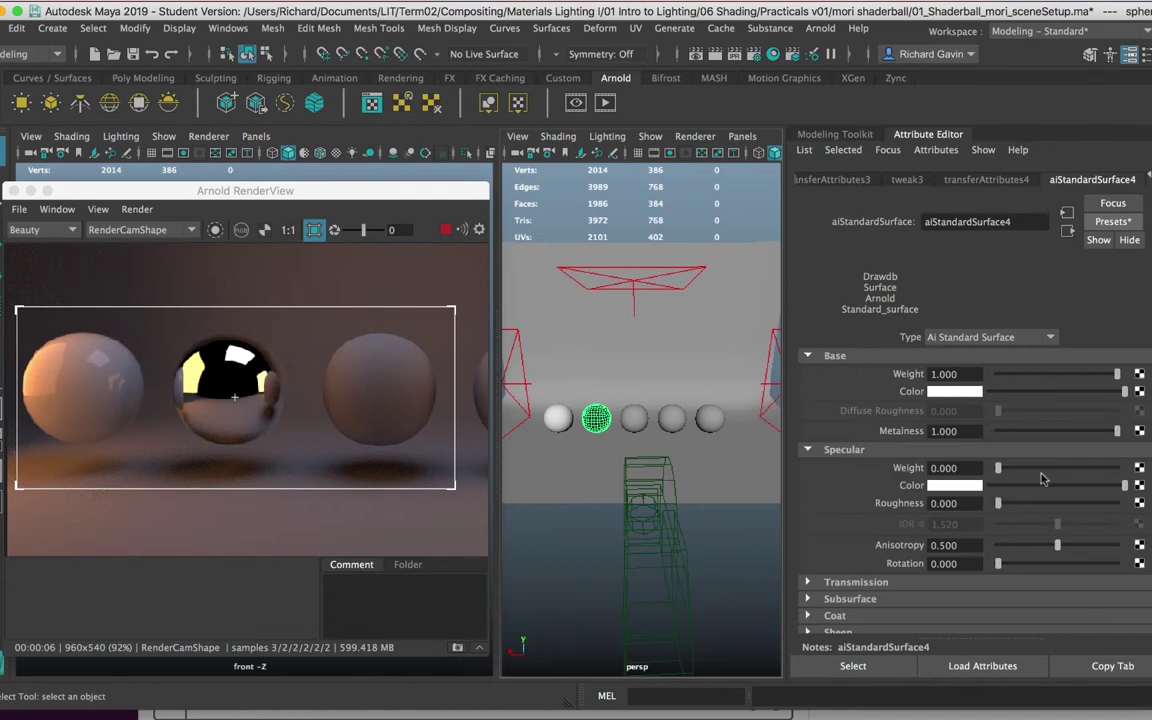
drag(1001, 510, 1029, 505)
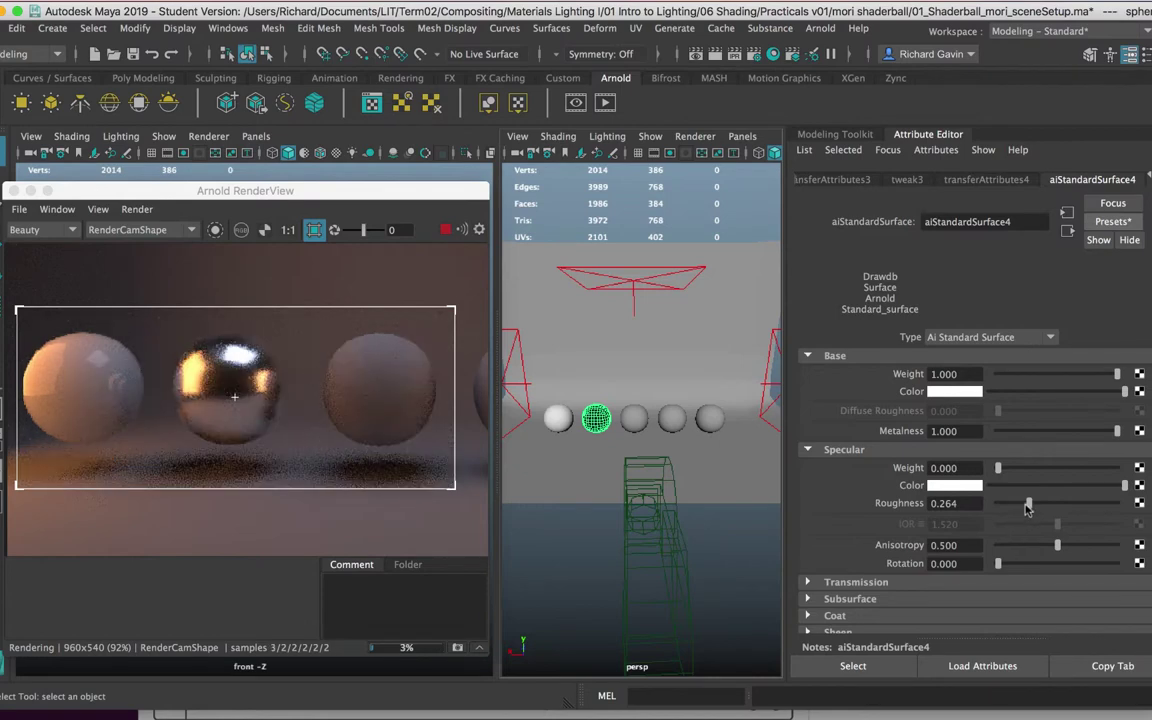
mouse_move(1027, 508)
mouse_down()
mouse_move(968, 510)
mouse_move(1014, 511)
mouse_up()
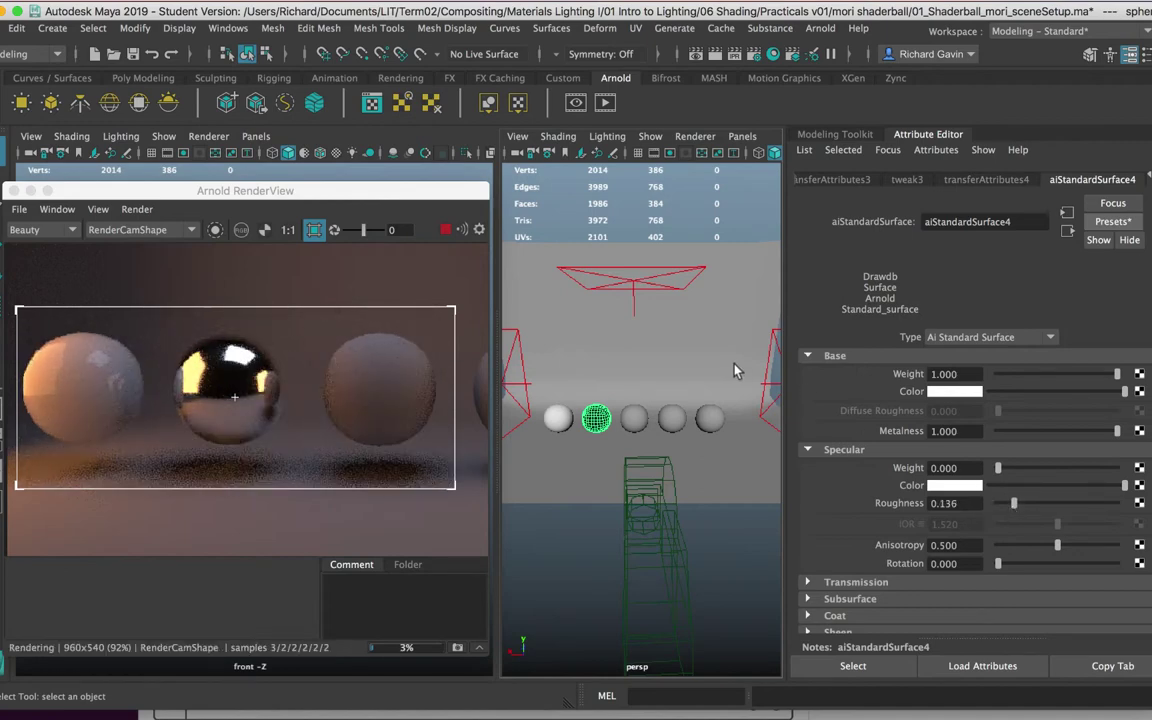
Give sphere_geo3 a new Chrome-preset aiStandardSurface and connect a File texture to its Specular Roughness.
click(375, 375)
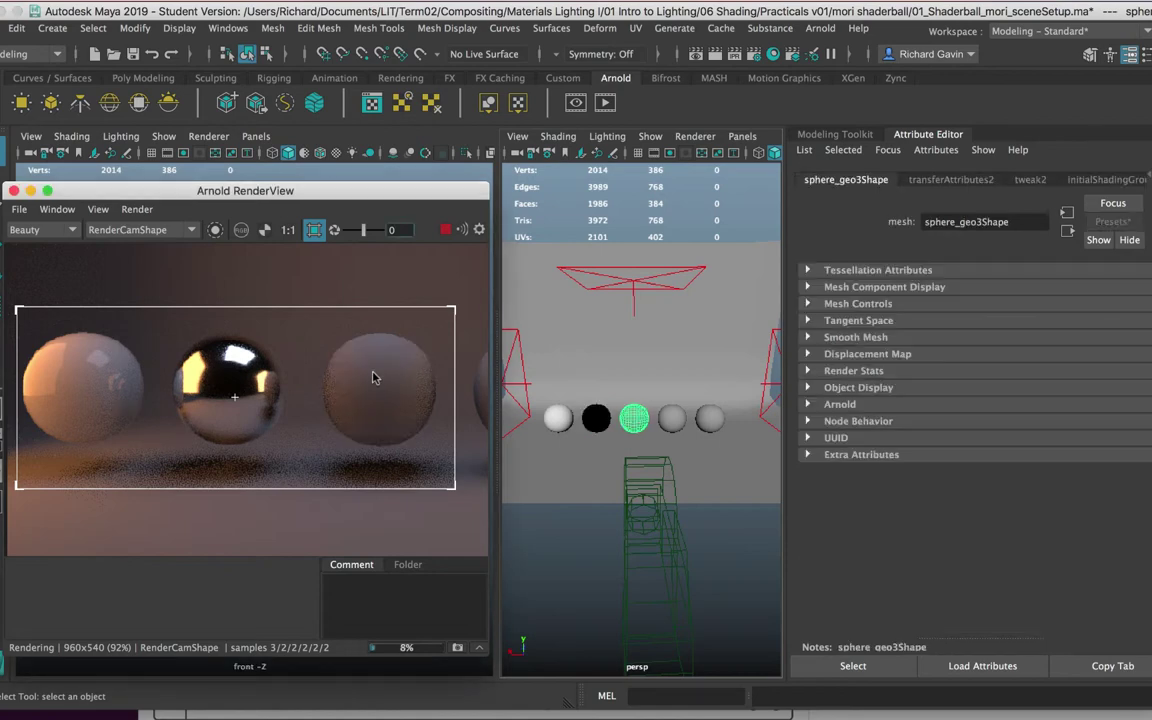
right_drag(628, 258, 797, 700)
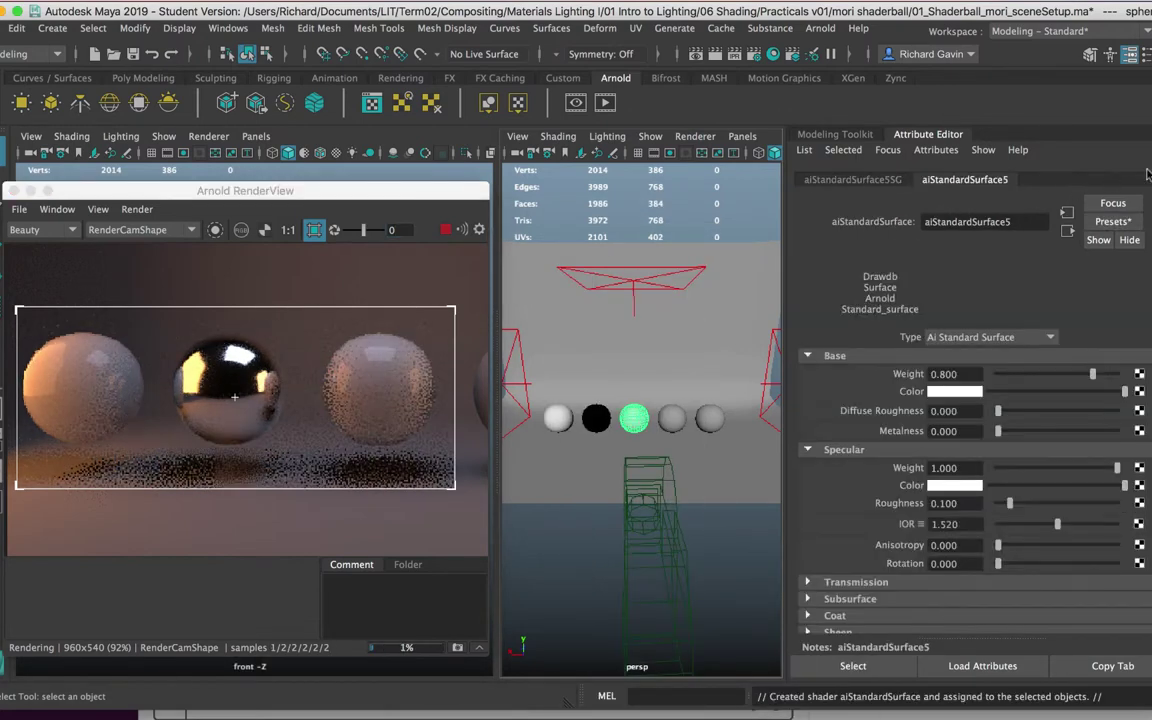
click(1093, 222)
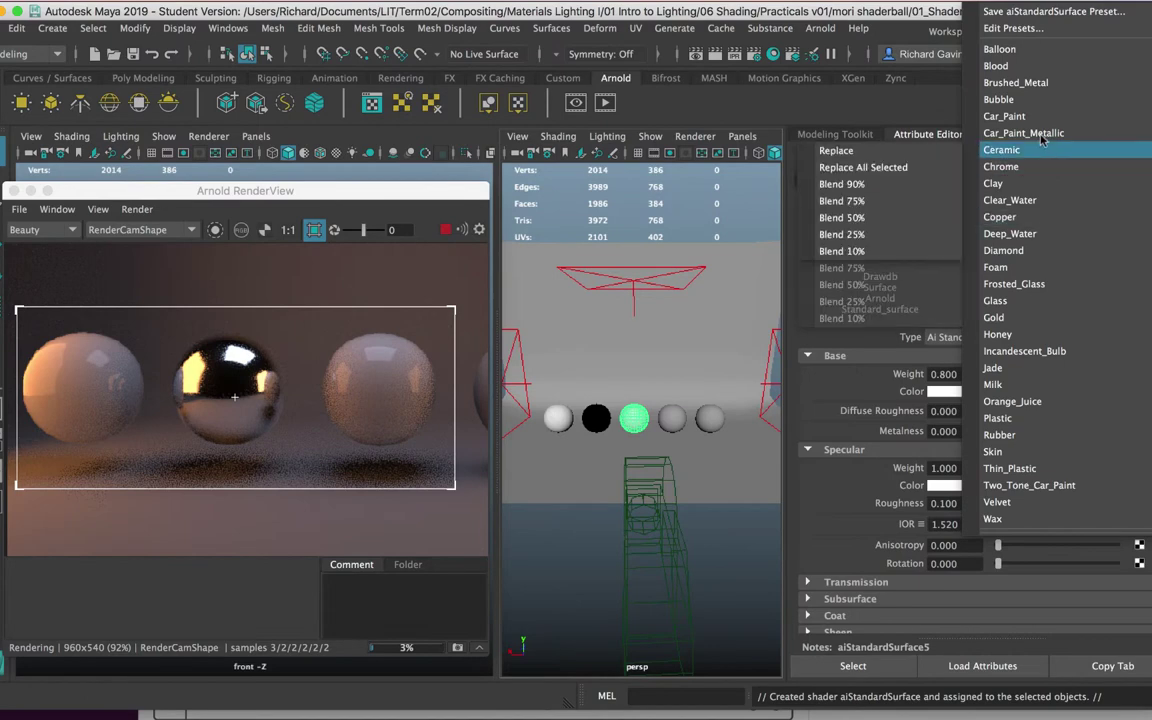
mouse_move(1045, 171)
click(830, 166)
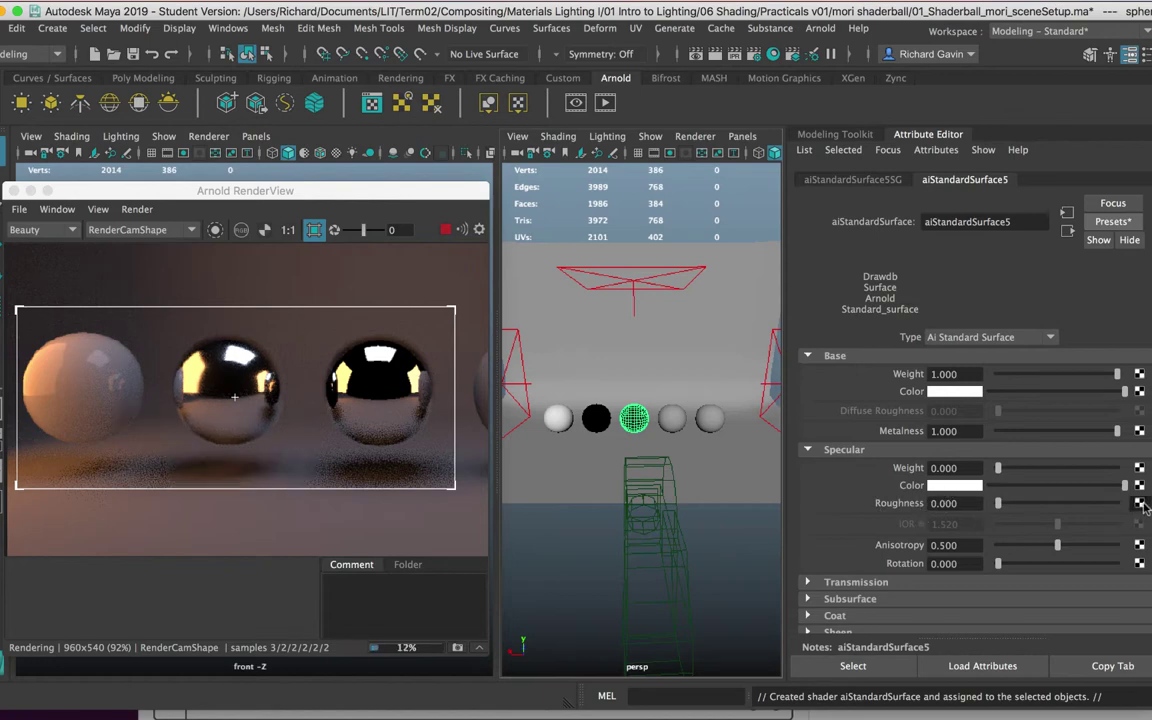
click(1143, 505)
click(537, 244)
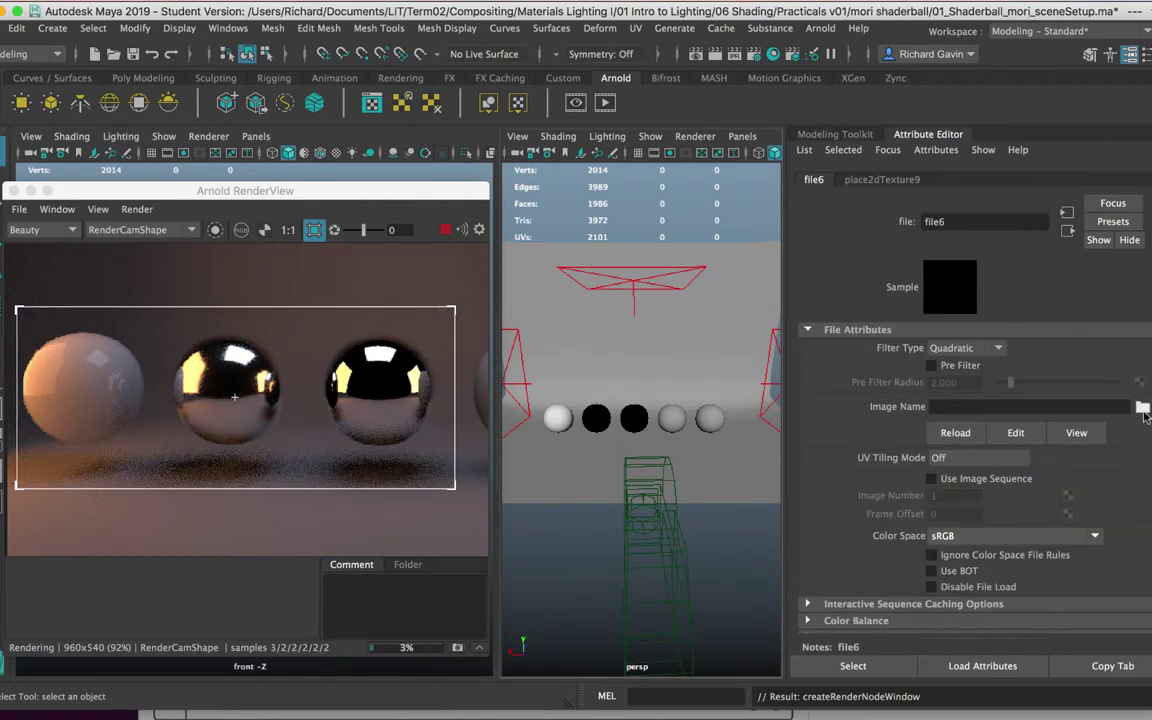
Load sourceimages/Wall.jpg as the file6 texture image, then select a sphere in the viewport.
click(1142, 408)
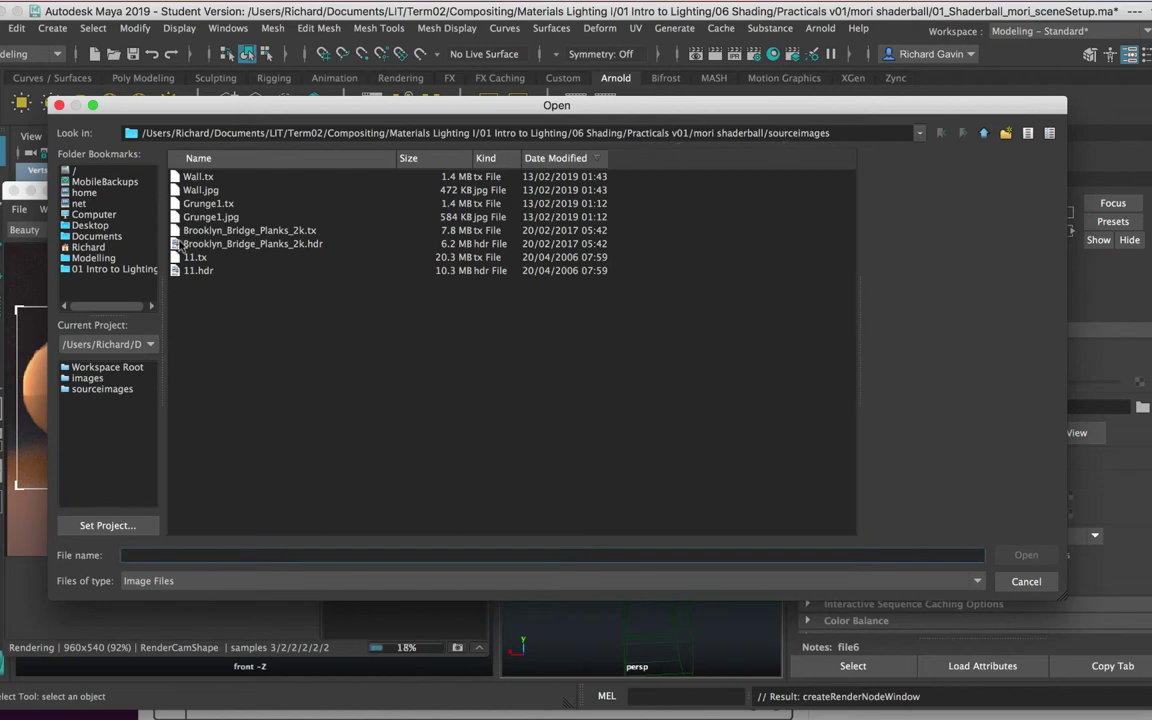
click(215, 218)
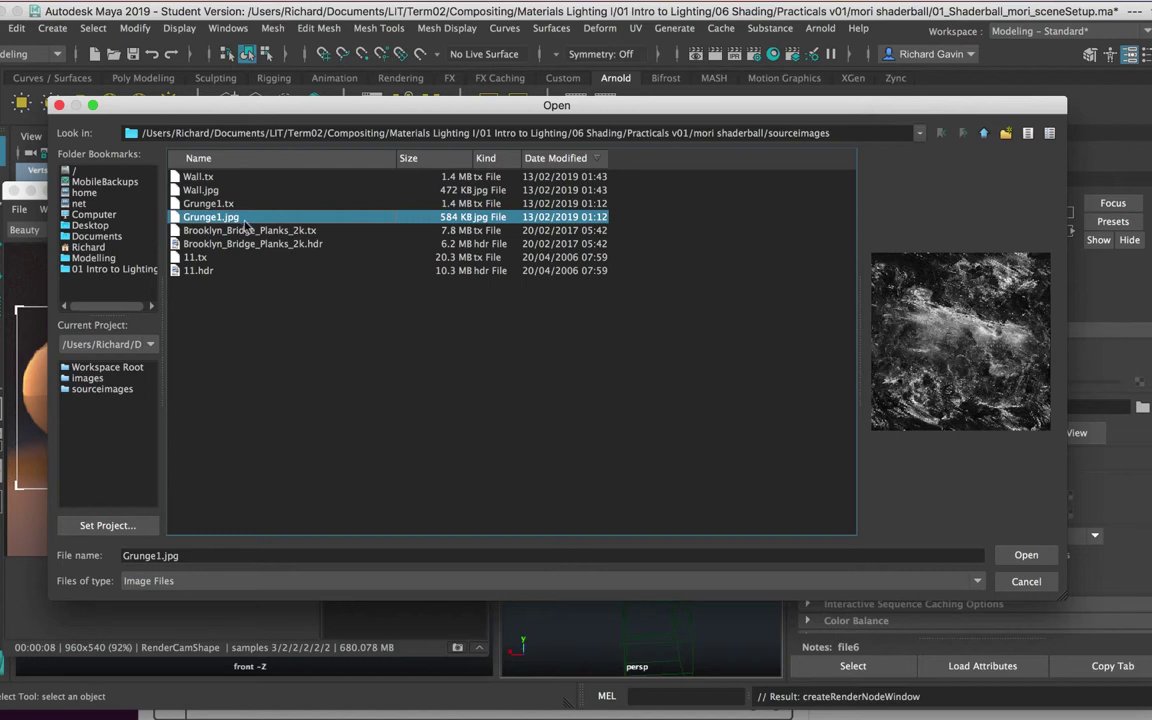
click(218, 189)
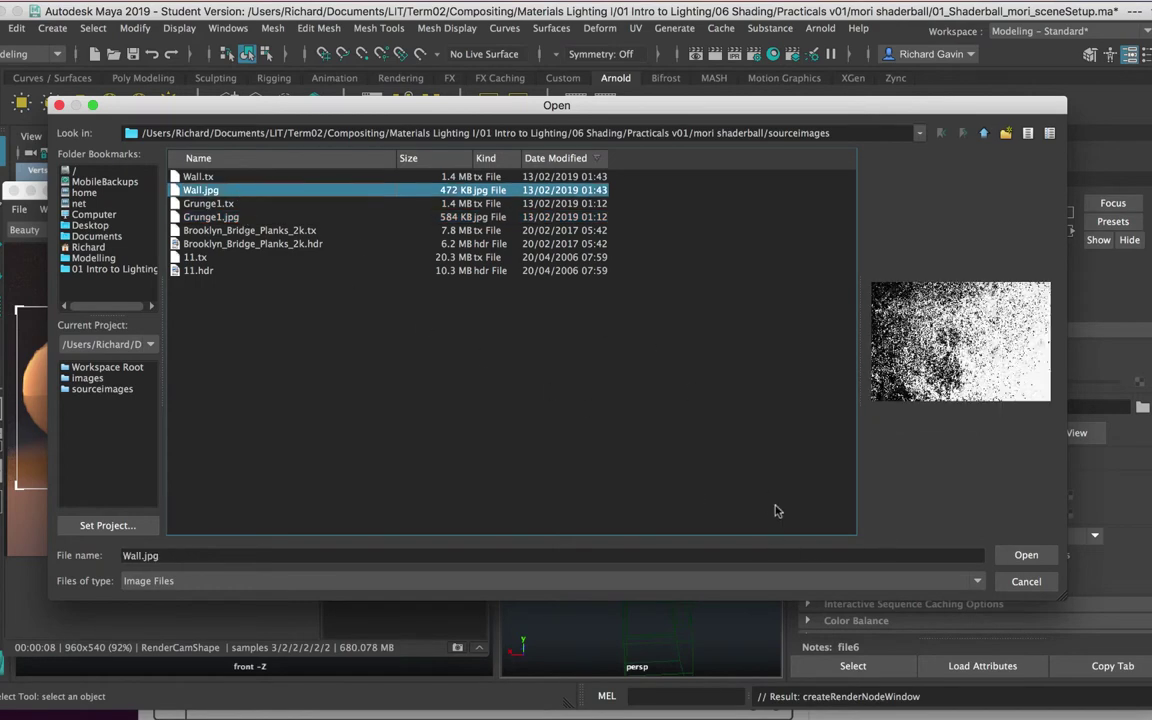
click(1030, 555)
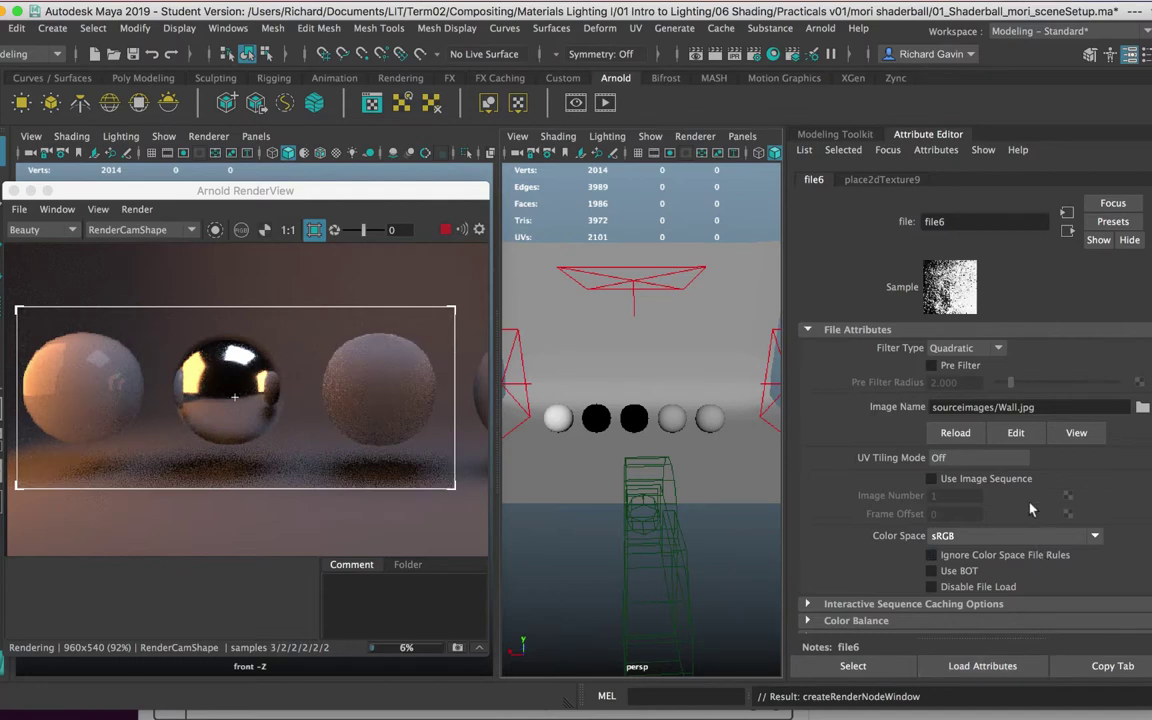
click(344, 430)
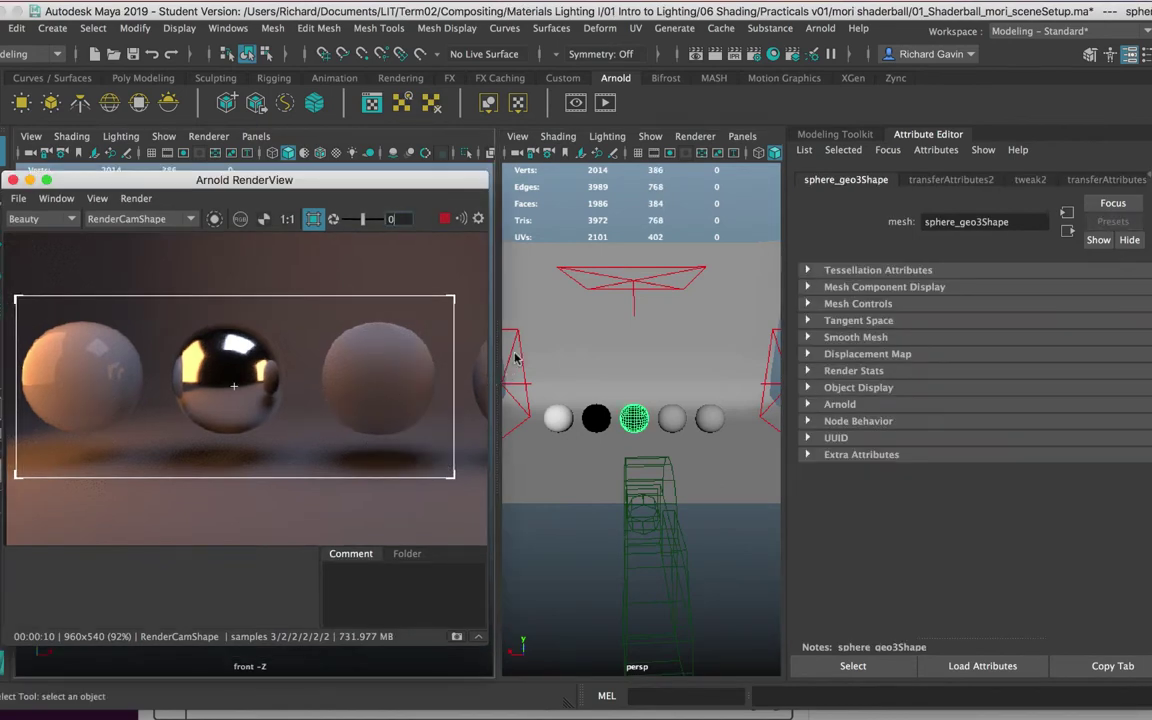
Open Hypershade and rename the third sphere's aiStandardSurface5 material to brokenUpMetal_shd.
click(771, 57)
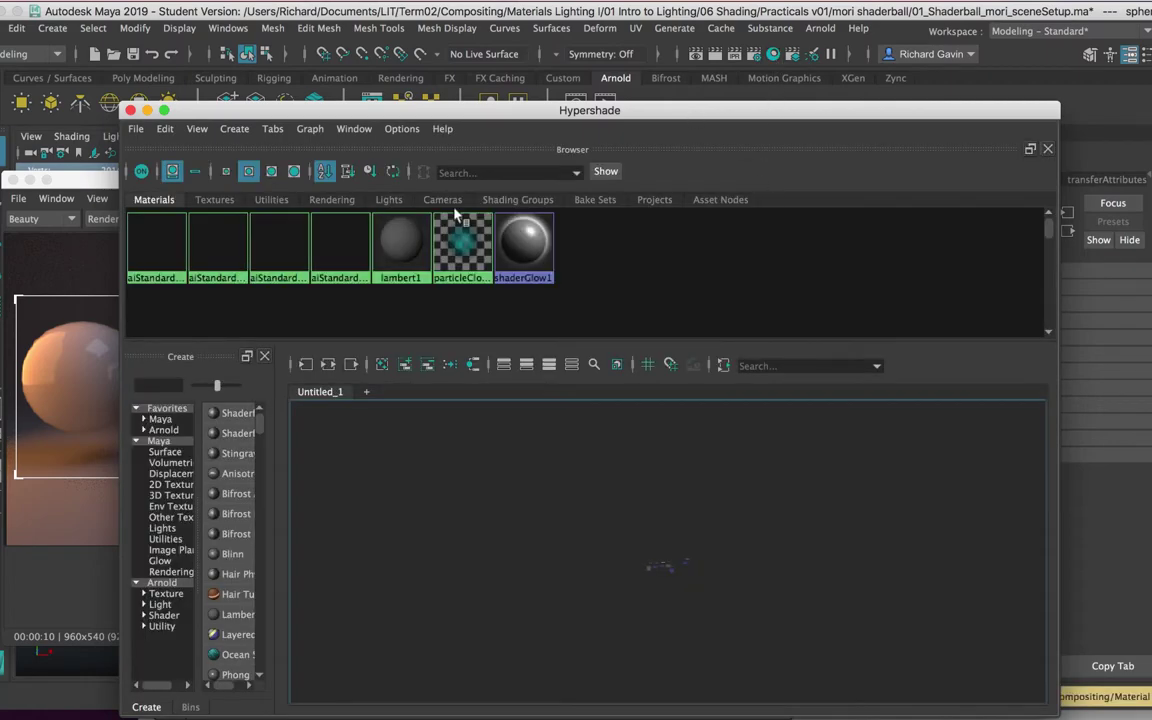
drag(312, 114, 249, 490)
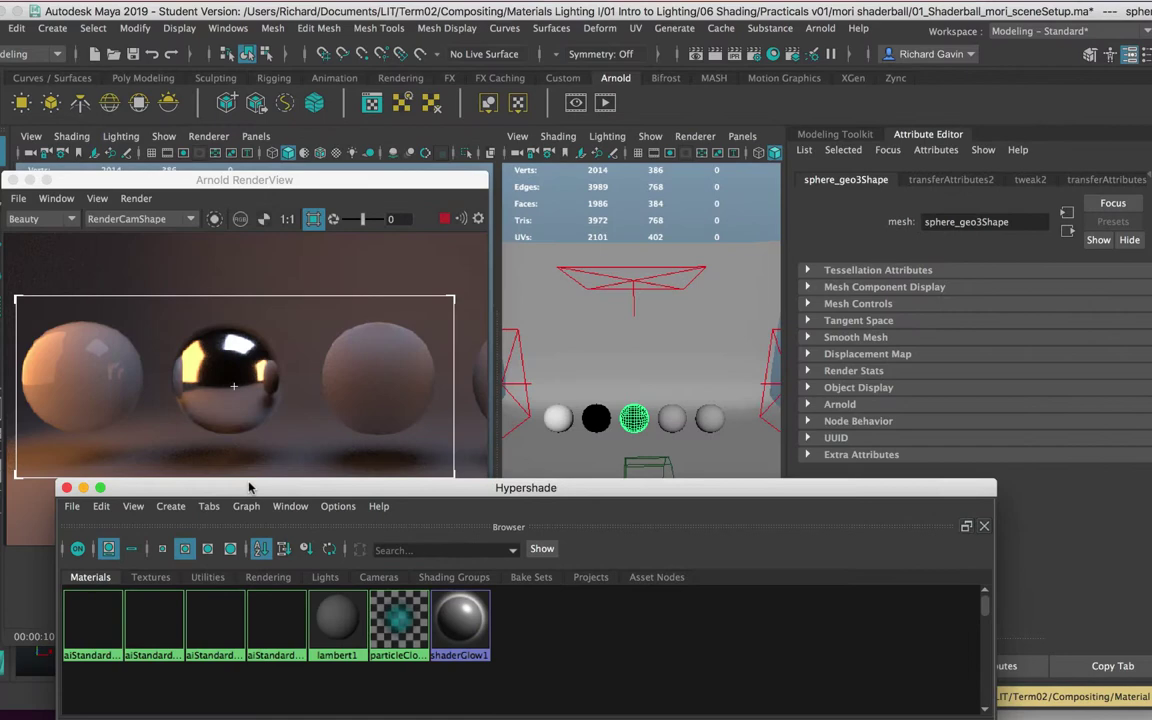
click(335, 331)
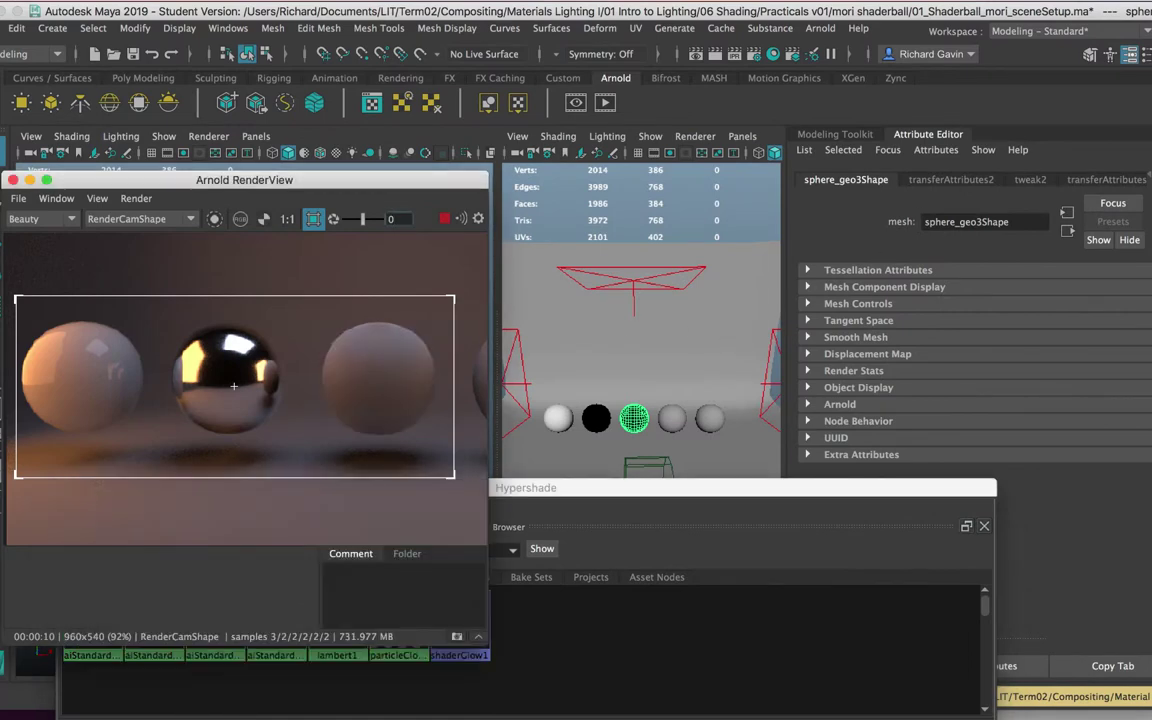
click(868, 250)
click(1110, 180)
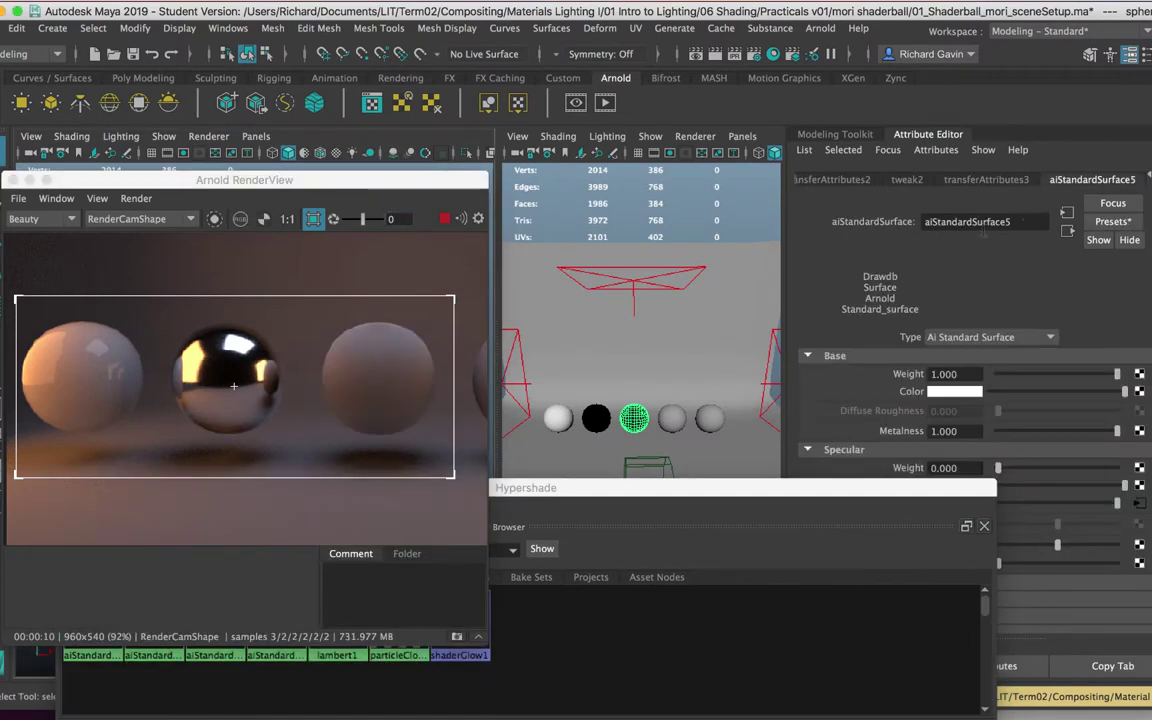
double_click(1017, 222)
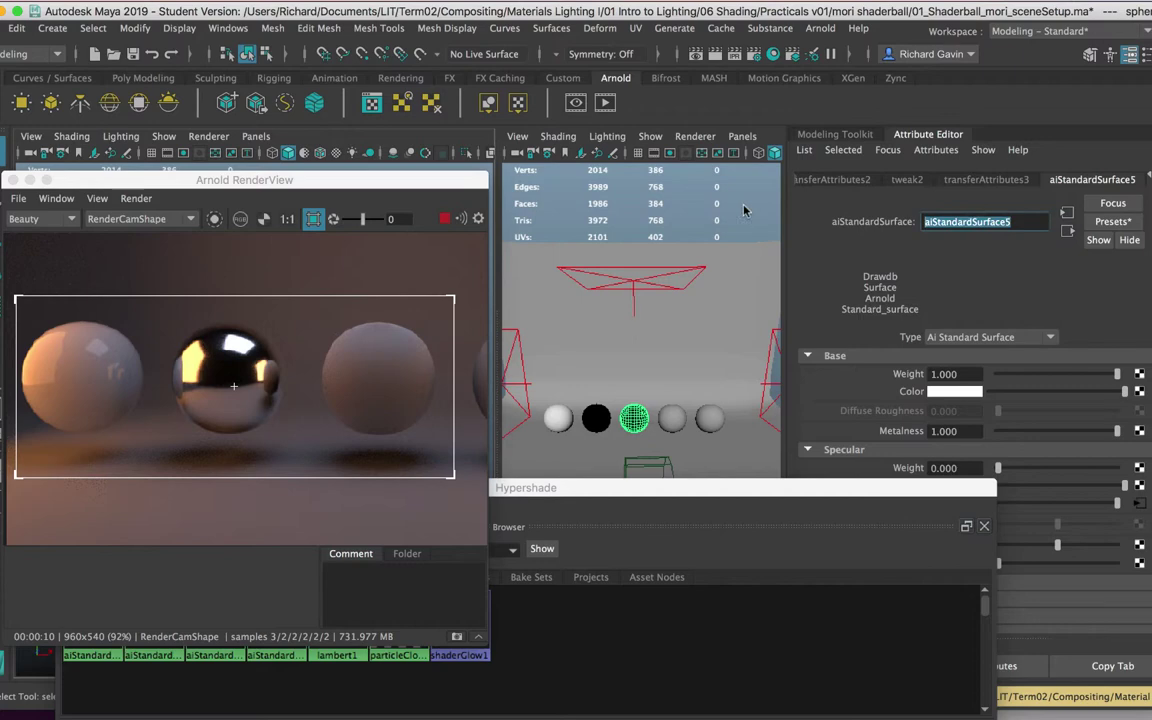
text(brokenUpMetal)
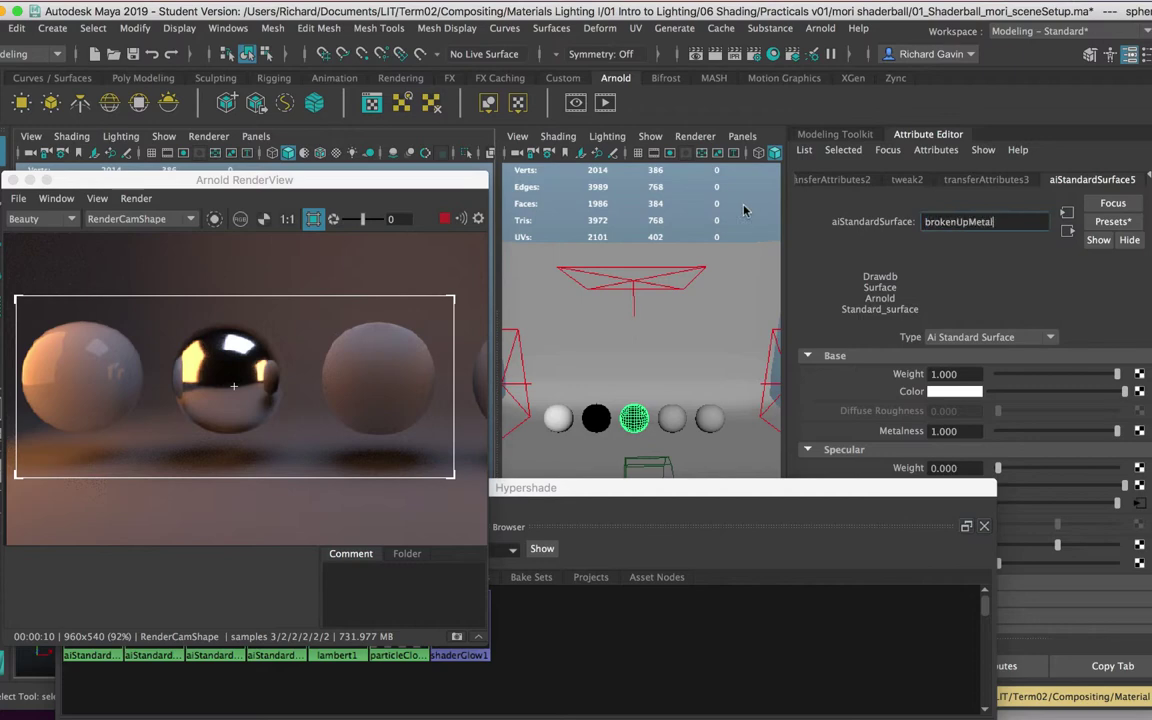
text(_shd)
key(Return)
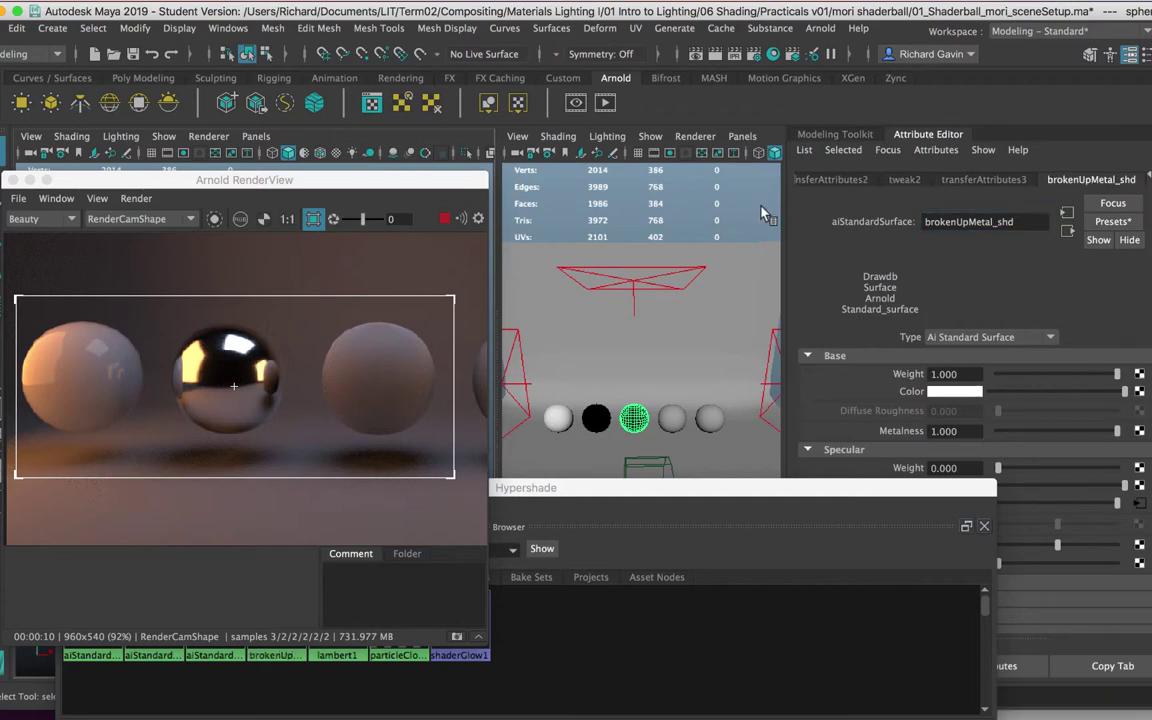
click(653, 497)
Graph the brokenUpMetal_shd material's shading network in the Hypershade.
drag(653, 497, 603, 158)
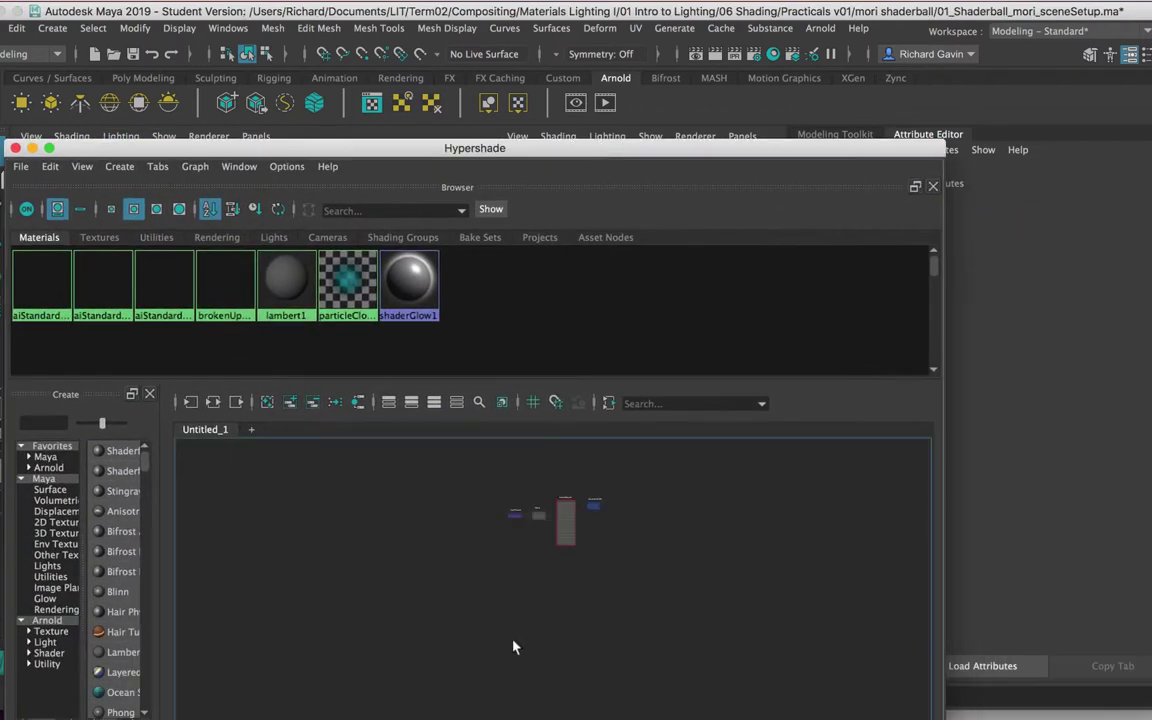
click(220, 290)
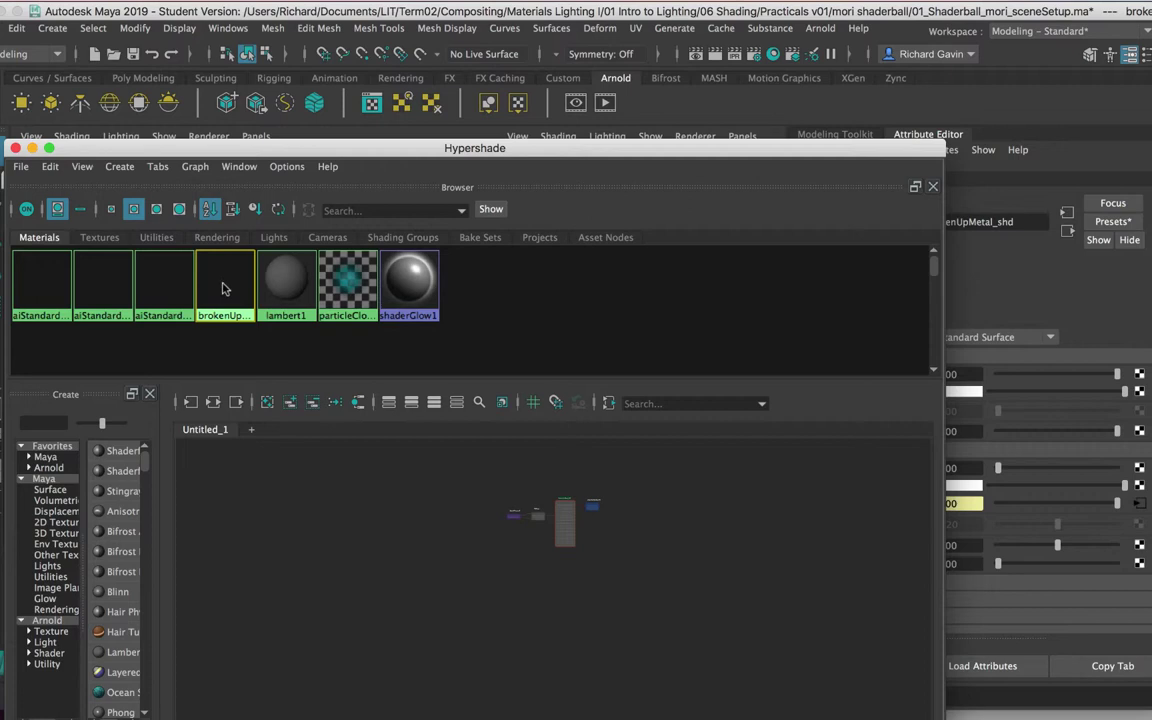
right_click(222, 288)
right_drag(224, 314, 224, 332)
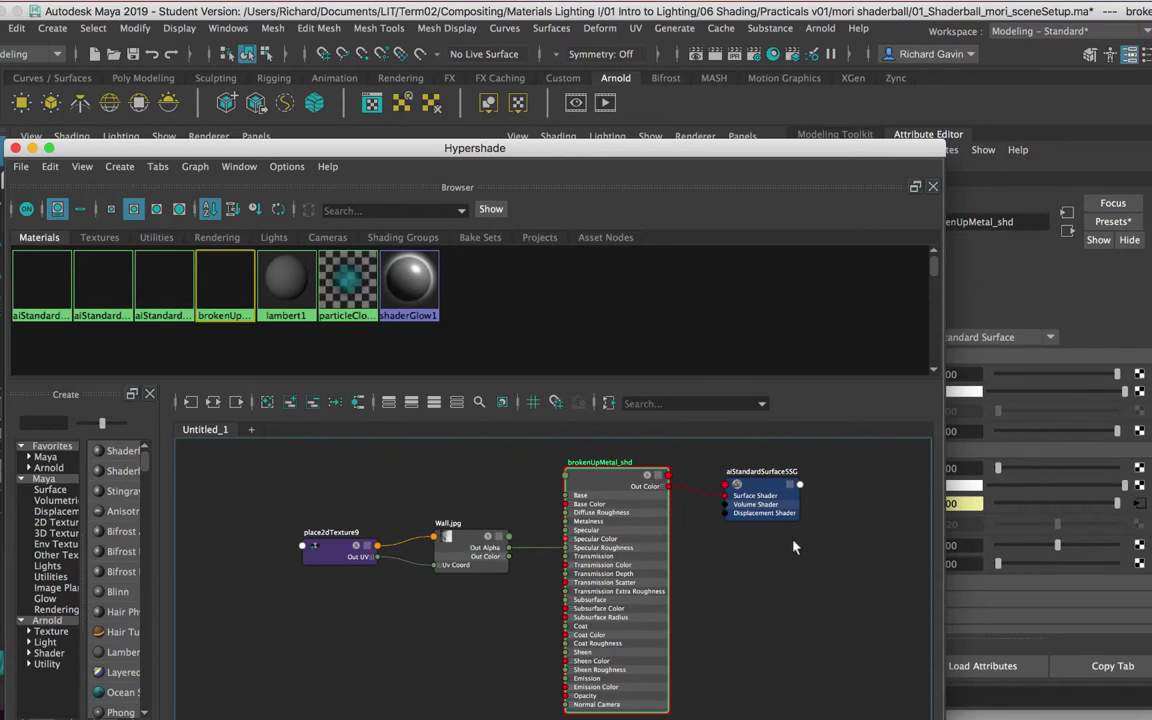
scroll(483, 548, up, 2)
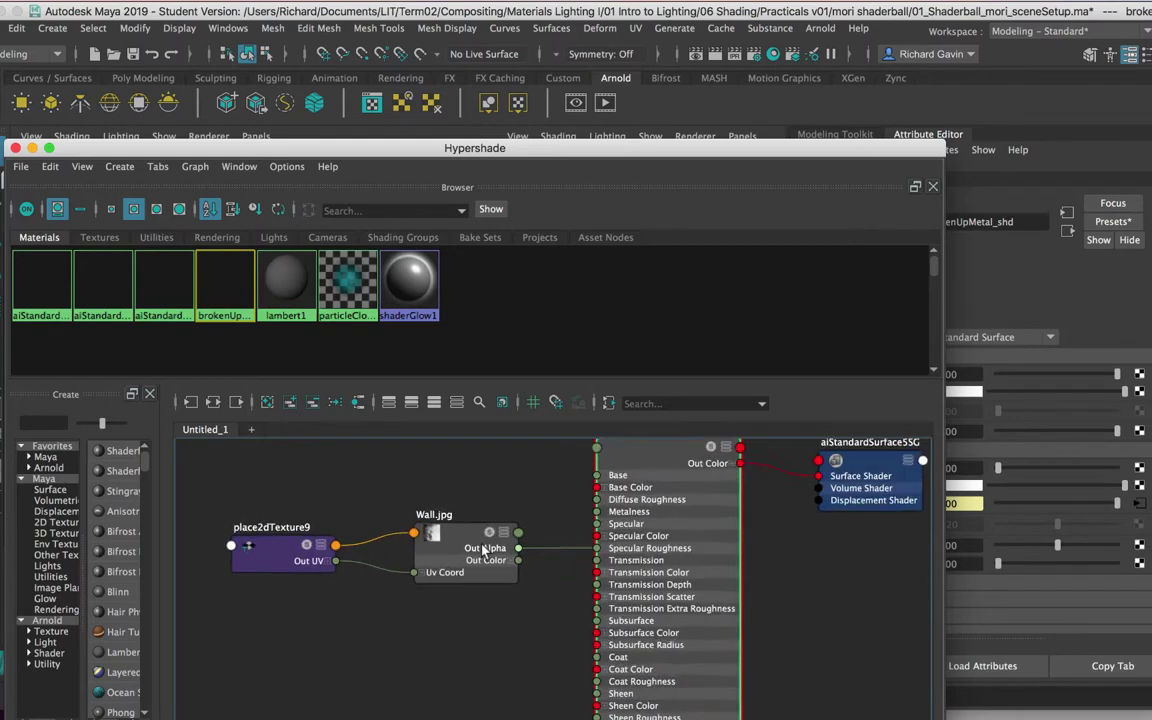
scroll(482, 548, up, 1)
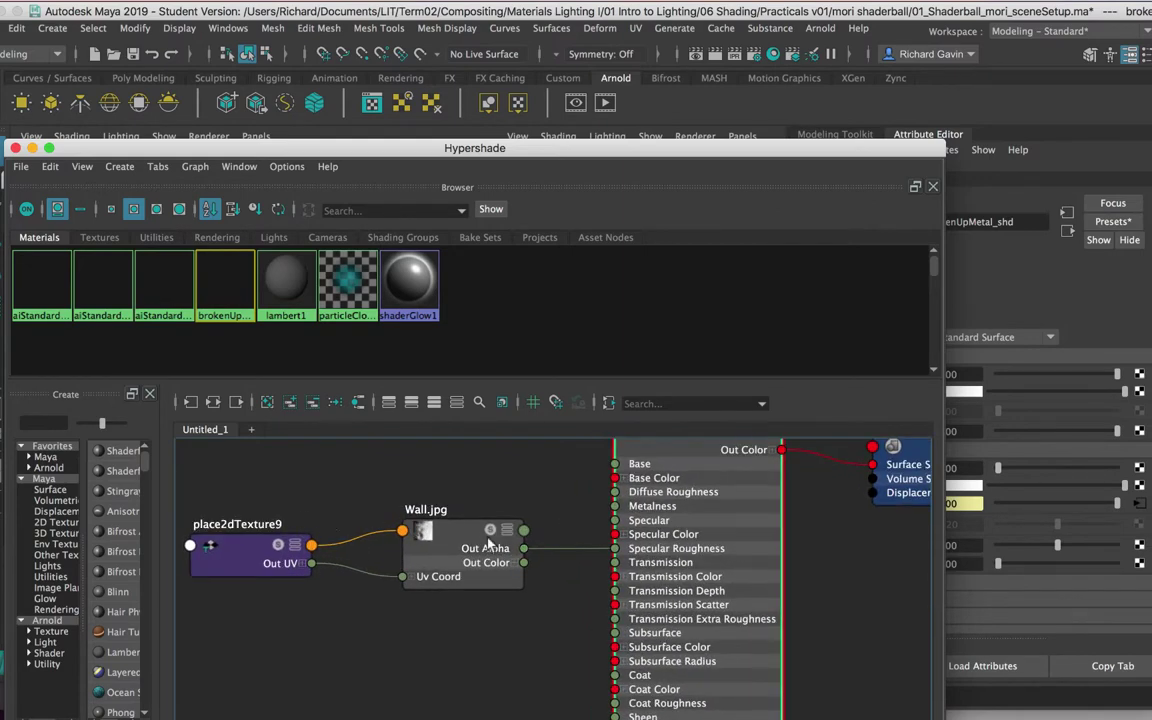
Tidy the graph, moving place2dTexture9 next to Wall.jpg and nudging the Wall.jpg node up.
click(435, 540)
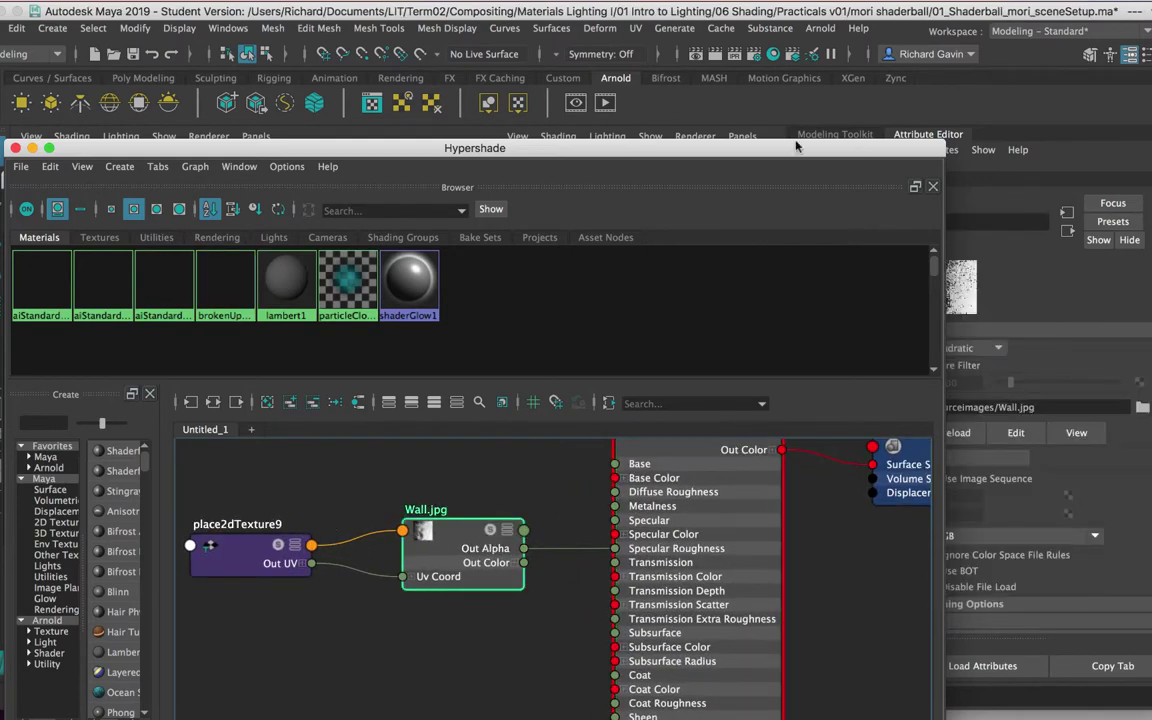
drag(712, 148, 680, 133)
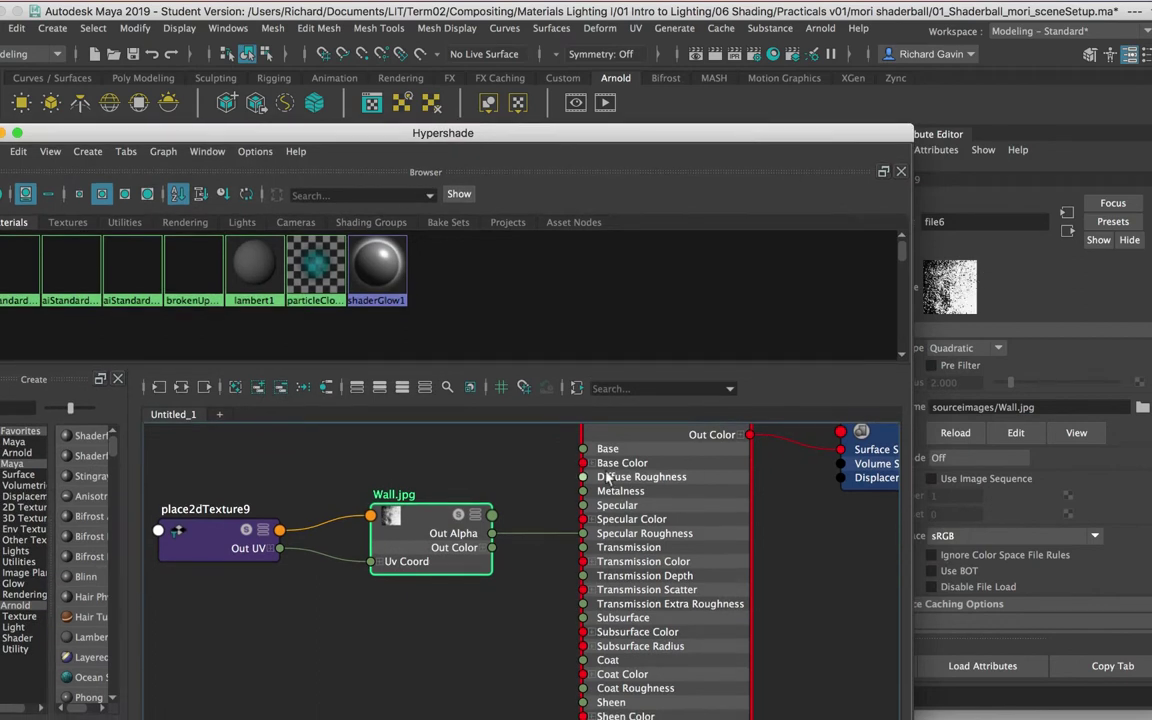
alt+middle_drag(514, 478, 505, 563)
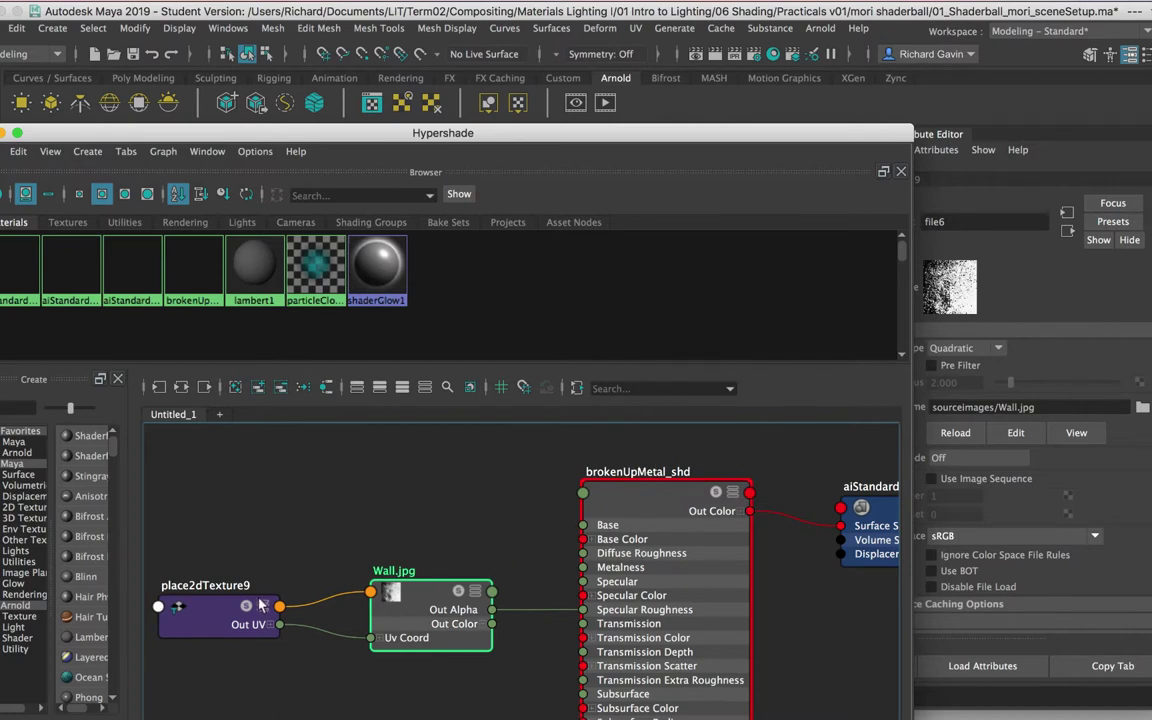
drag(222, 620, 262, 612)
drag(420, 600, 420, 587)
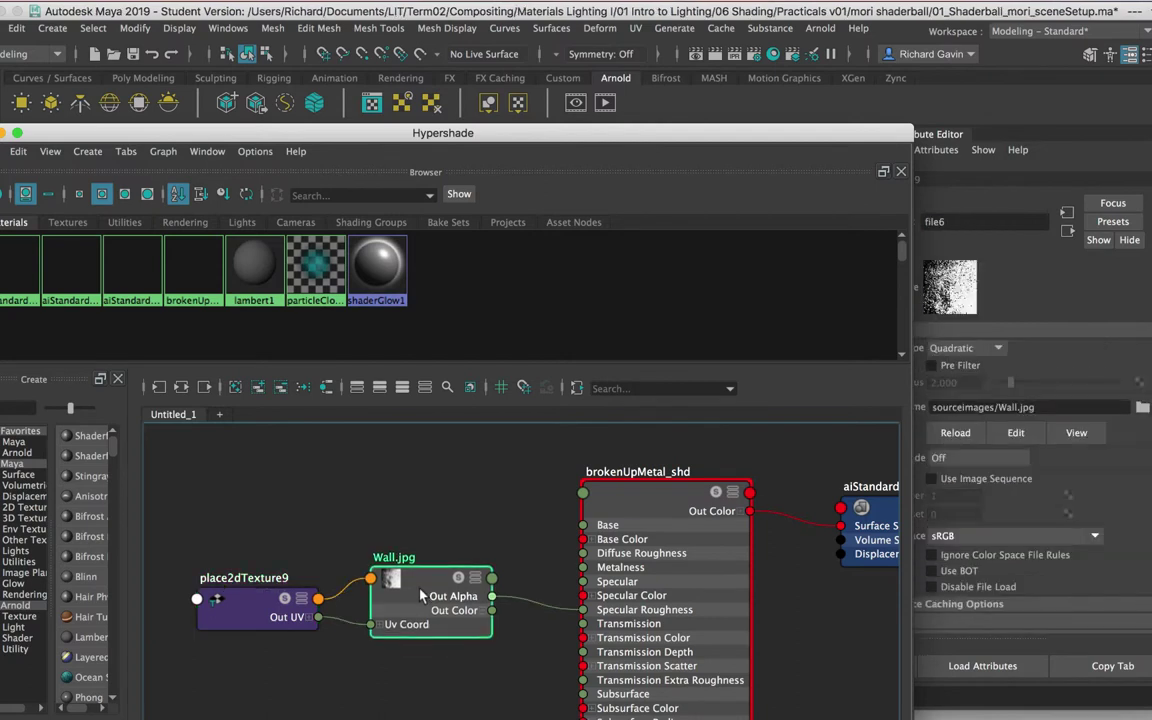
click(687, 497)
scroll(784, 589, up, 2)
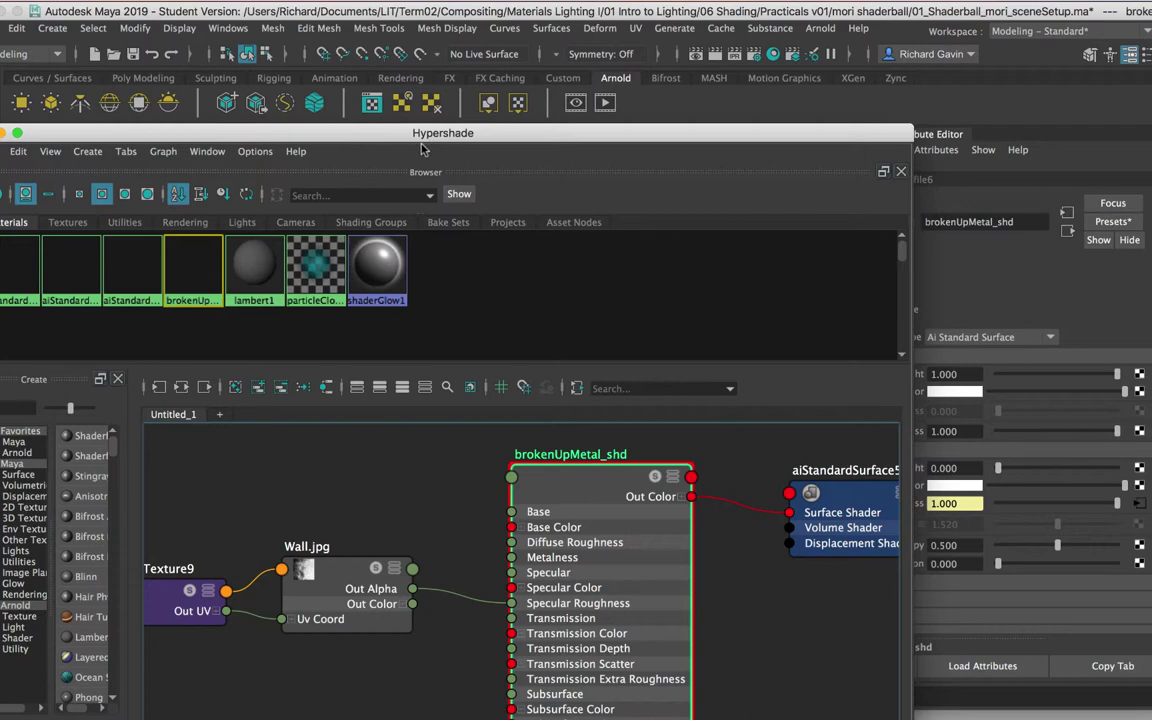
drag(455, 132, 484, 143)
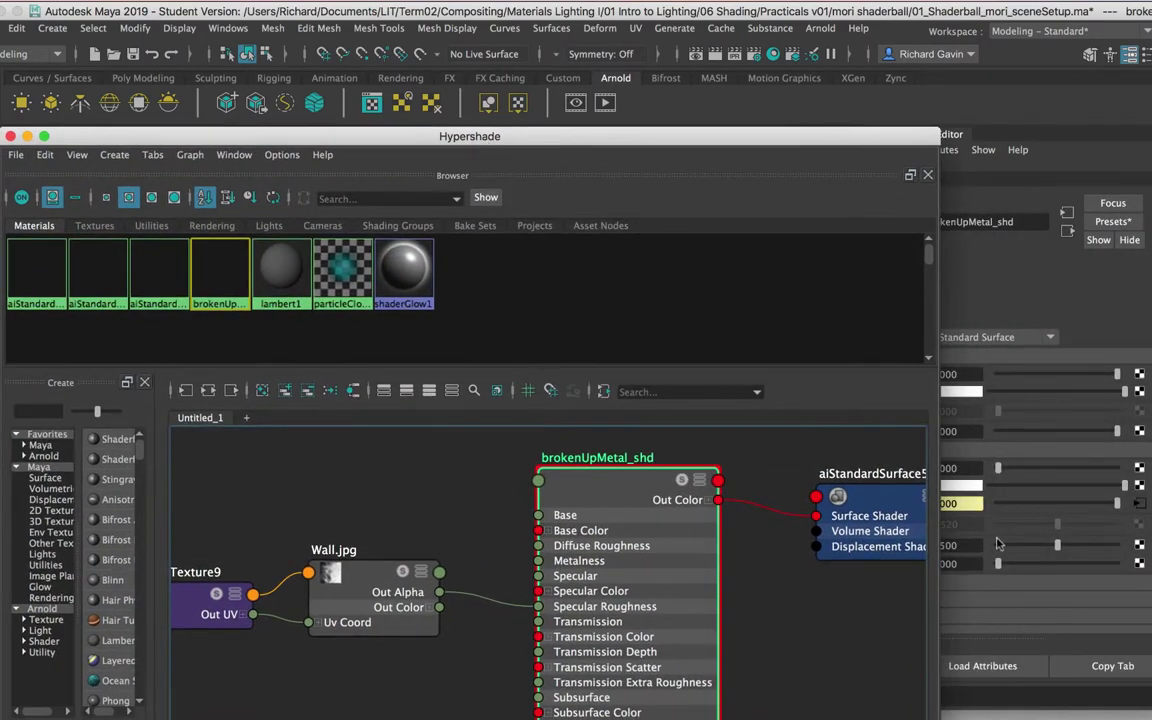
drag(348, 582, 357, 585)
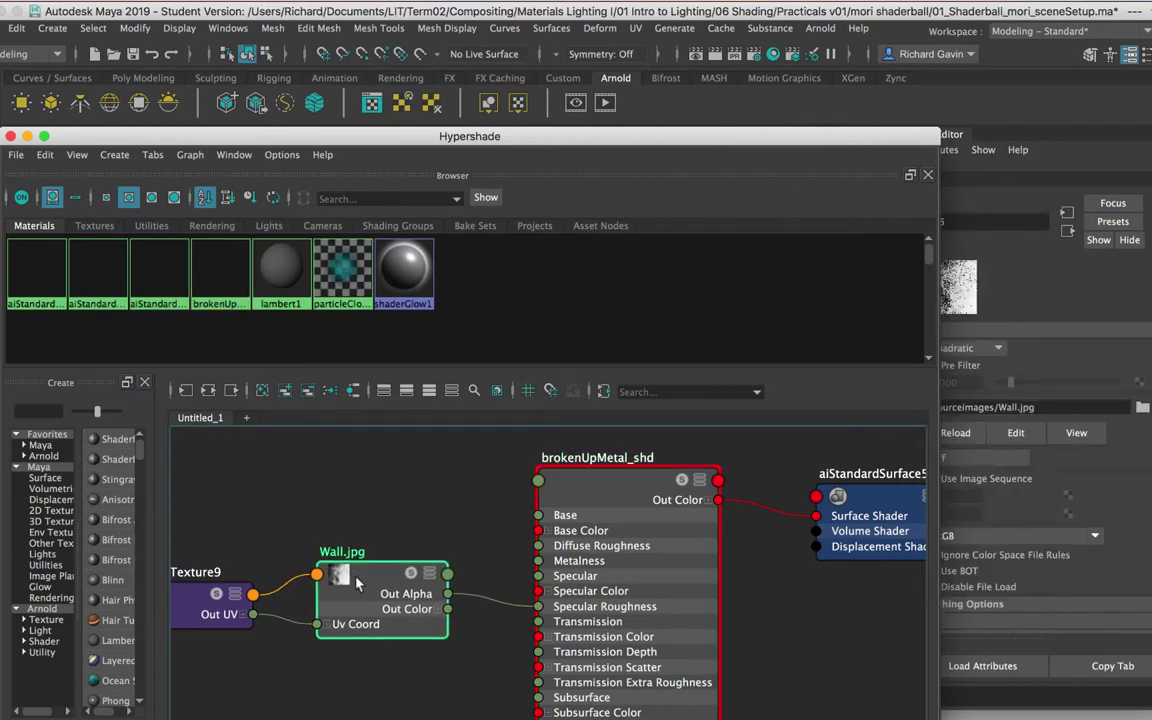
Expand Wall.jpg's Out Color and rewire Specular Roughness from Out Alpha to Out Color R.
click(435, 609)
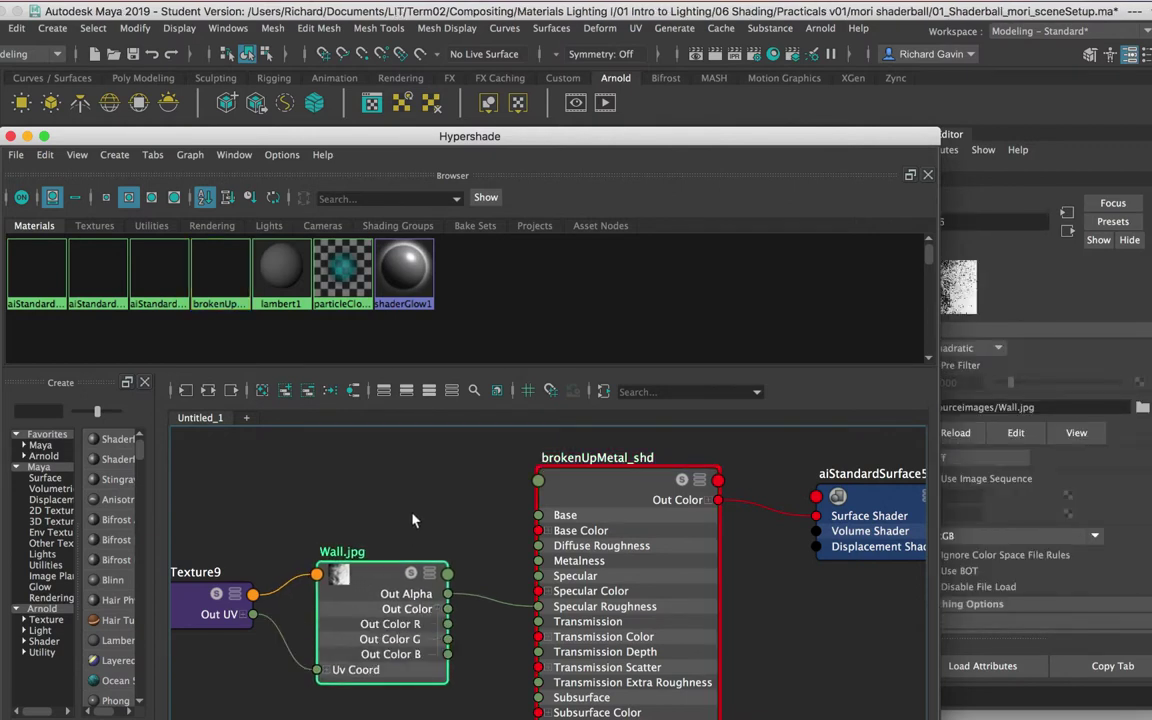
scroll(404, 465, down, 2)
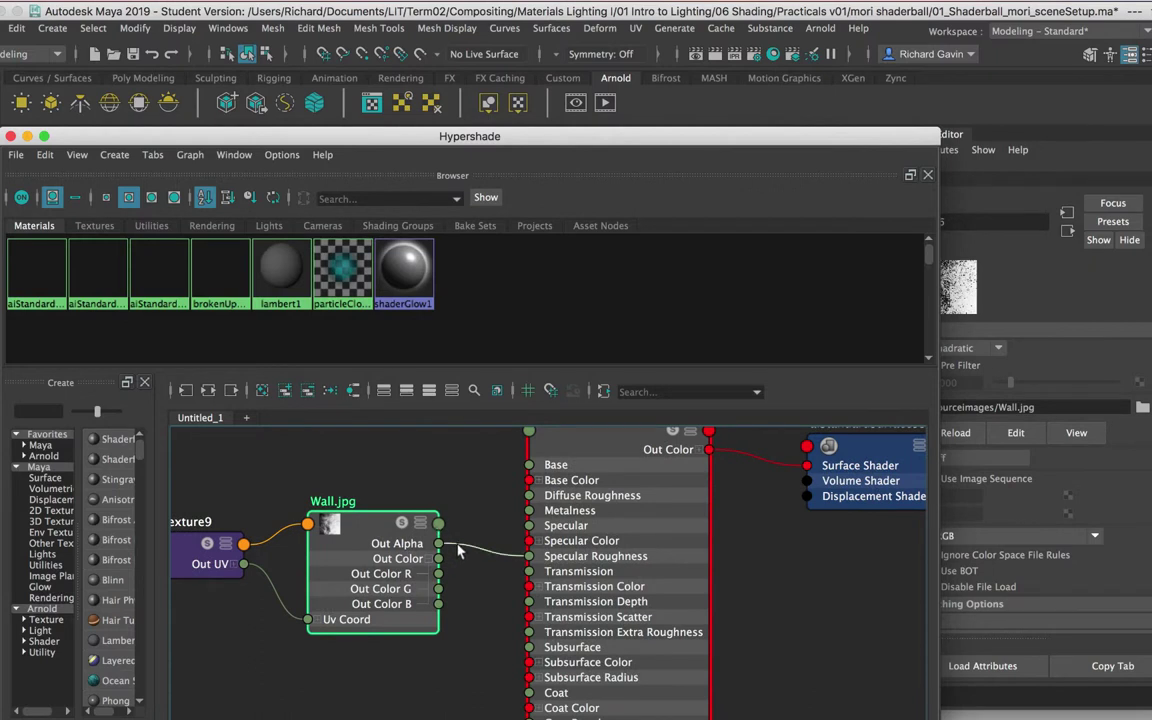
click(456, 550)
drag(463, 558, 440, 573)
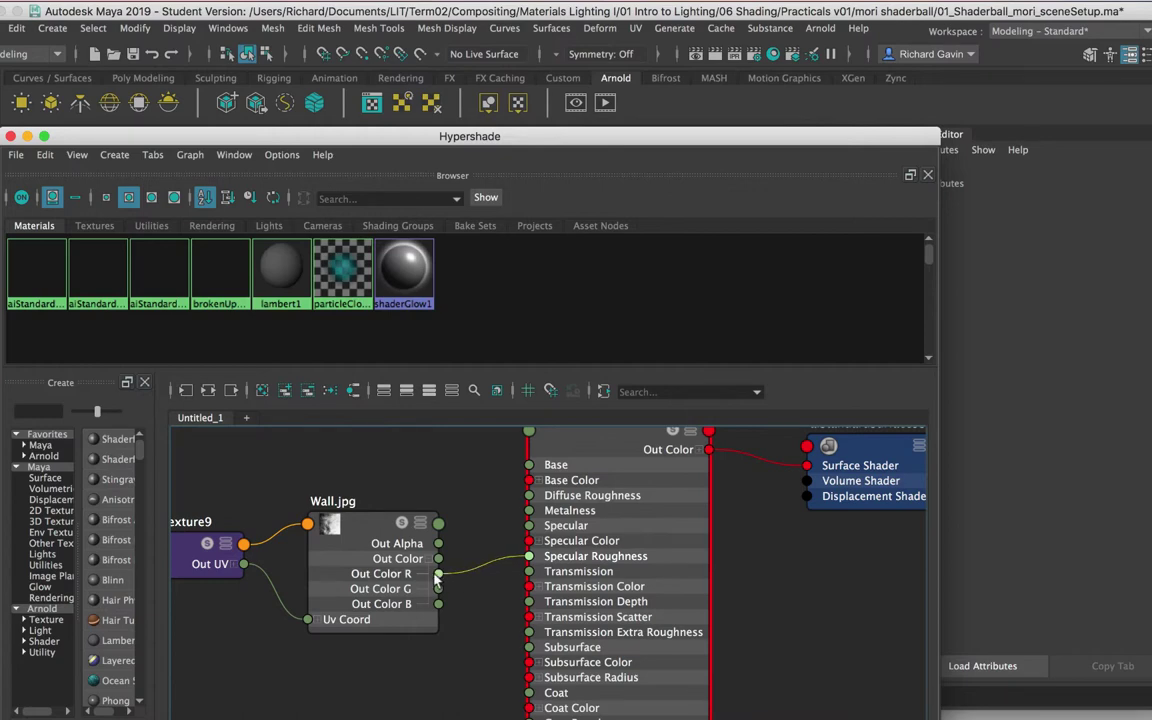
double_click(542, 135)
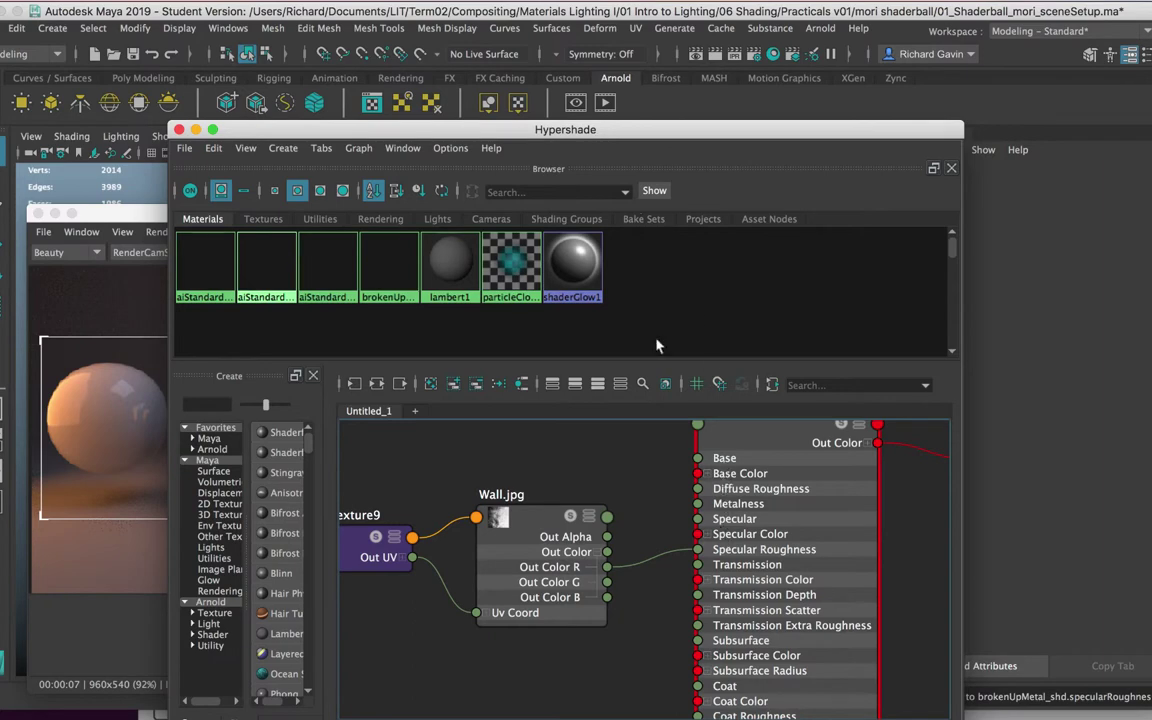
Set Hypershade beside the Arnold RenderView, zoom into the broken-up metal sphere, and regraph brokenUpMetal_shd.
drag(555, 137, 808, 154)
drag(318, 213, 271, 212)
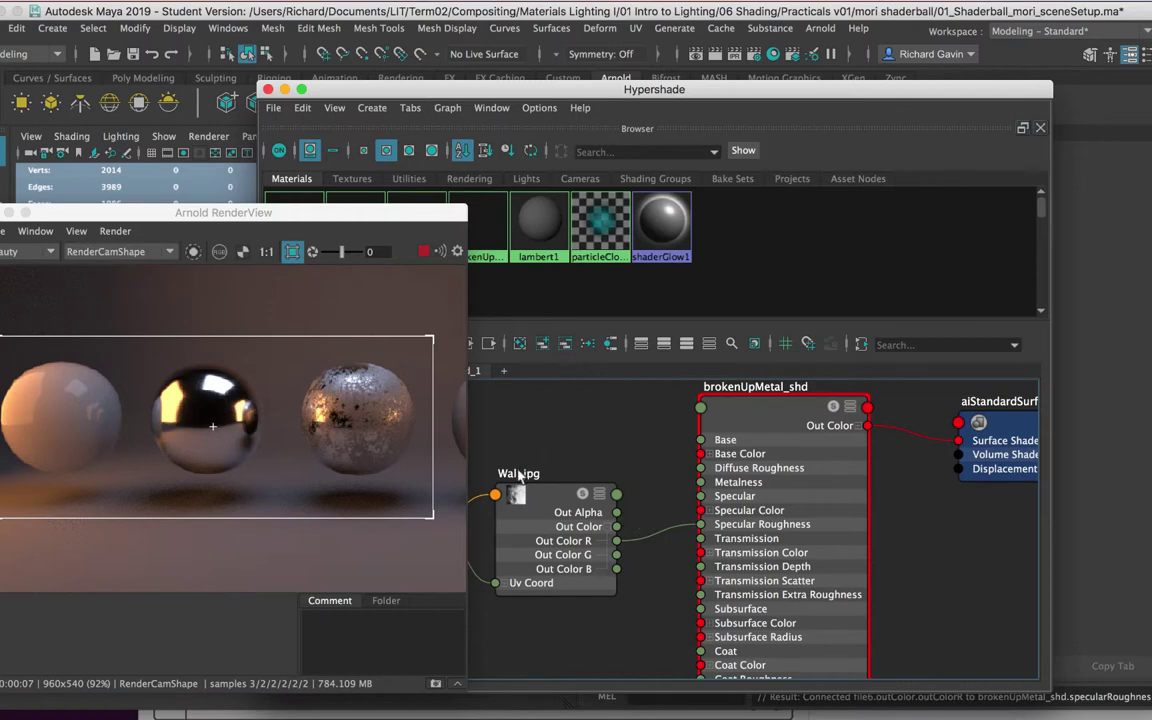
click(387, 443)
scroll(387, 444, up, 5)
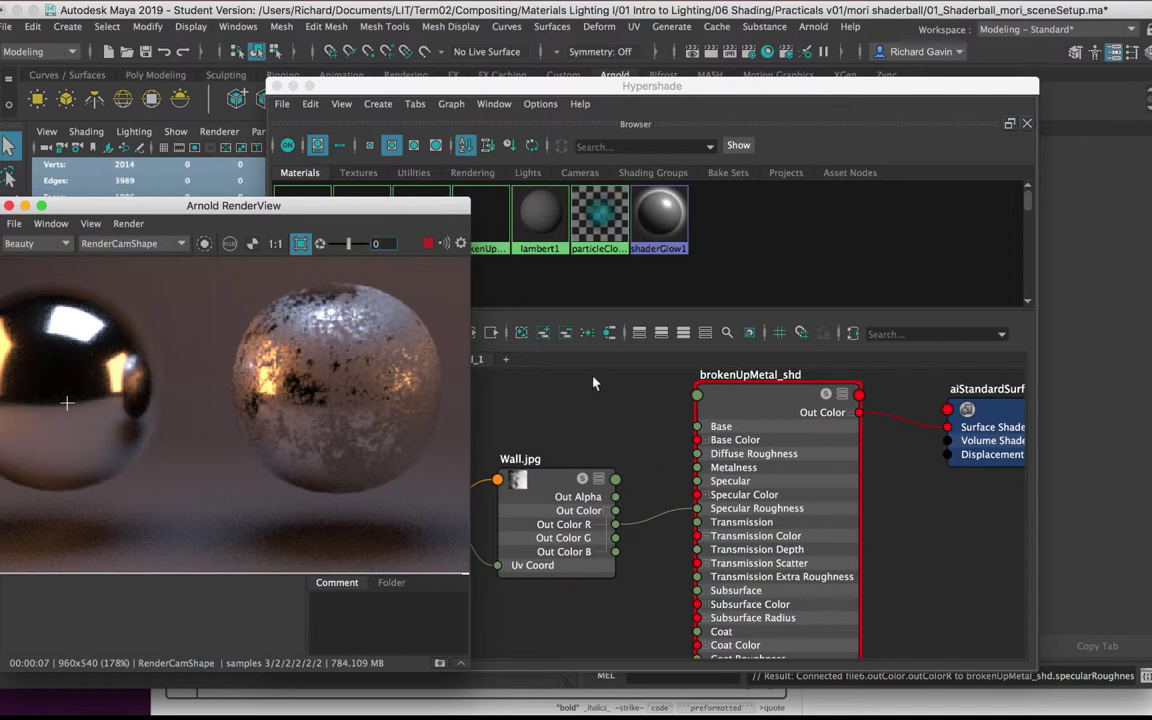
right_drag(489, 230, 494, 256)
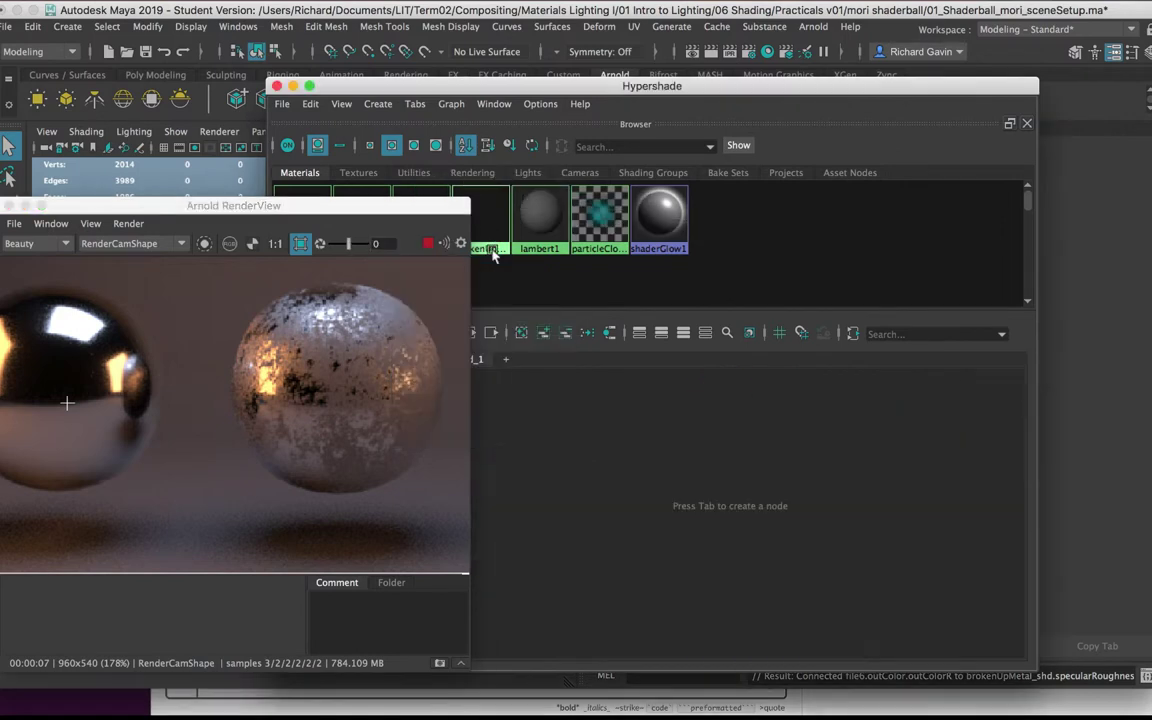